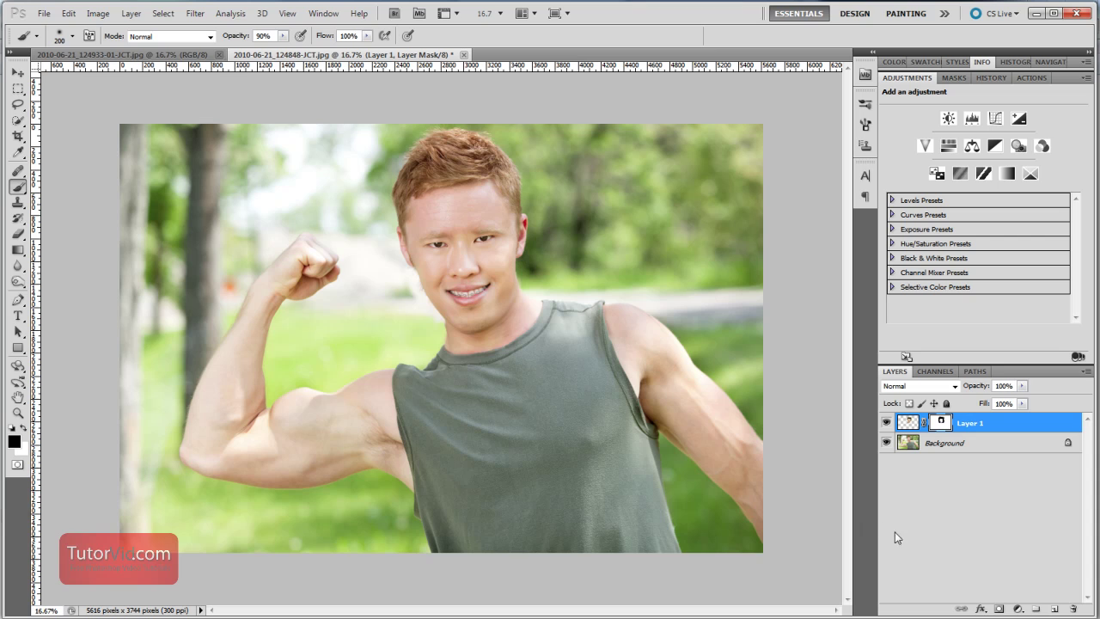
- Hide Layer 1 and delete it with its mask, leaving only the Background layer
{"action": "left_click", "coordinate": [886, 423]}
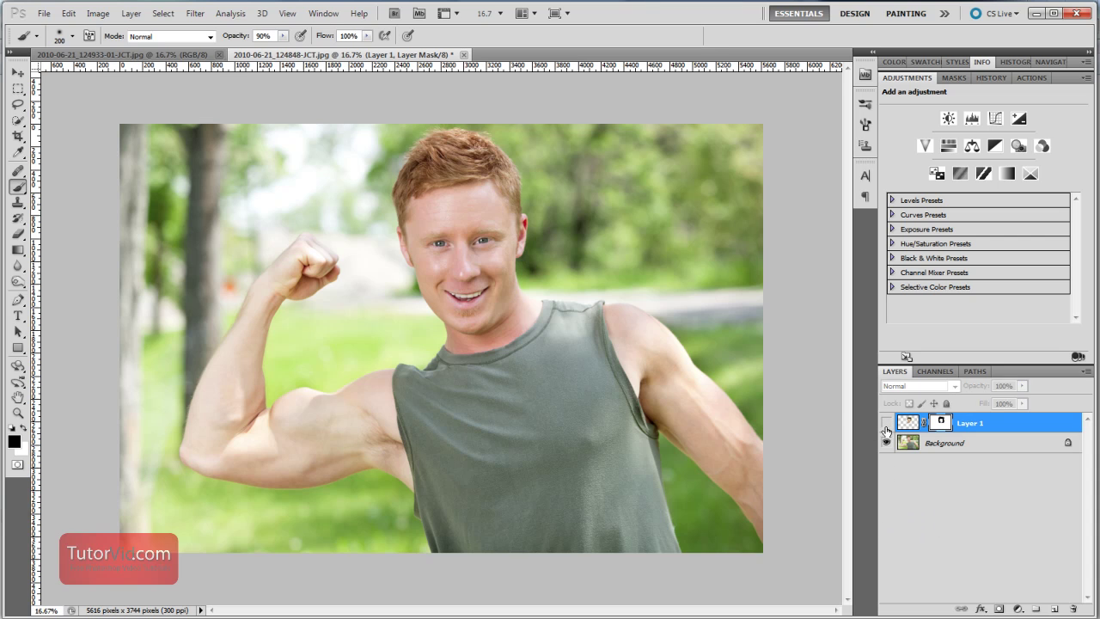
{"action": "left_click_drag", "start_coordinate": [987, 424], "coordinate": [1073, 609]}
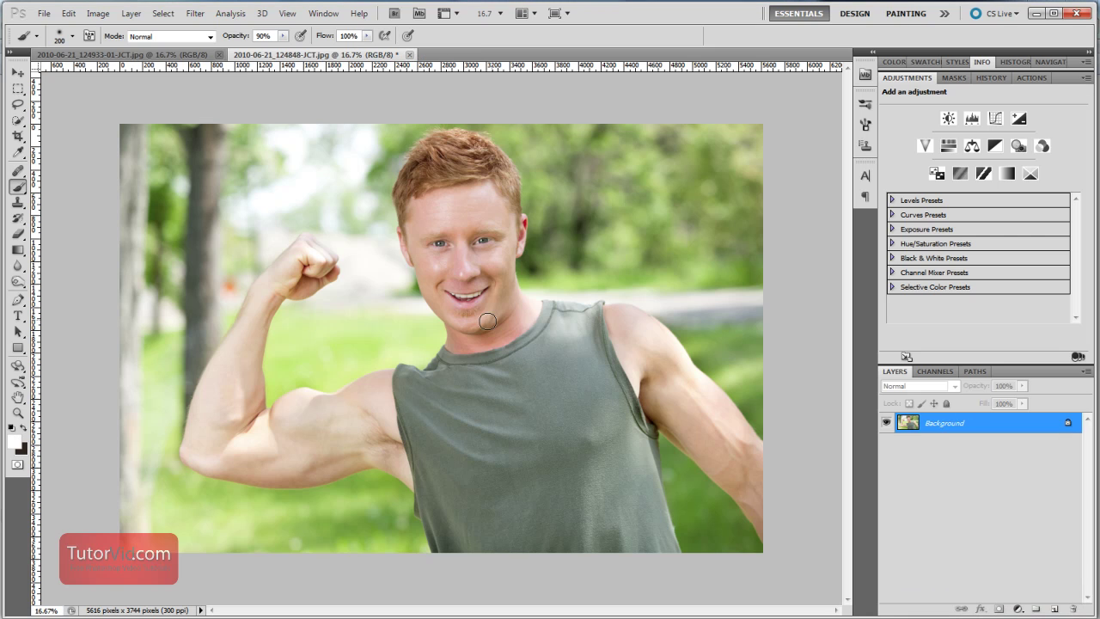
- Show the 2010-06-21_124933-01-JCT.jpg portrait of the dark-haired man and select the Lasso tool
{"action": "left_click", "coordinate": [159, 55]}
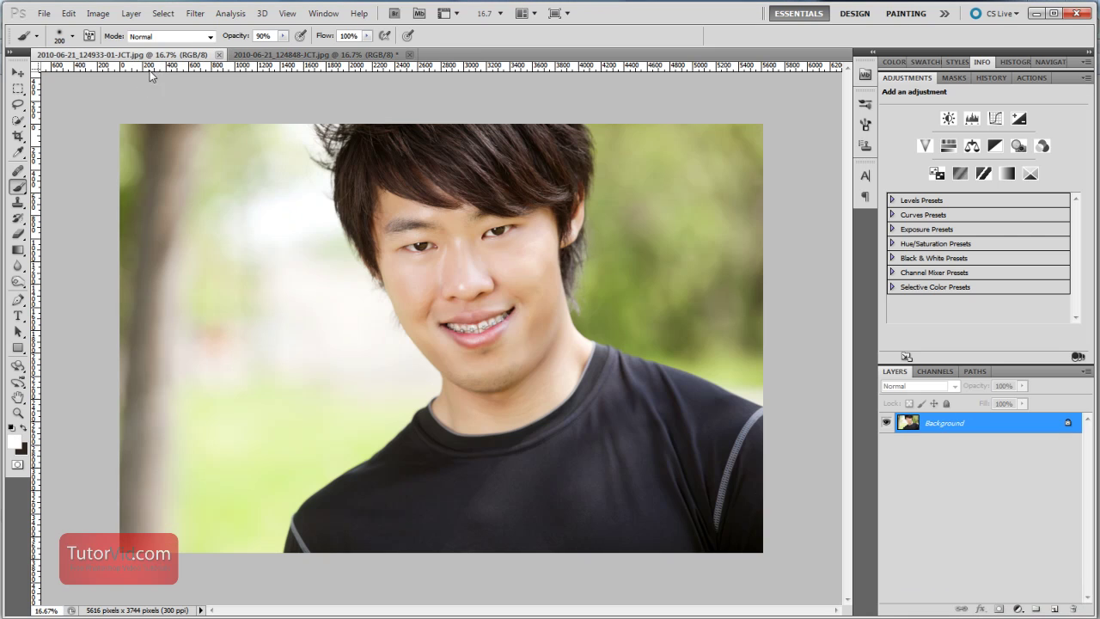
{"action": "left_click", "coordinate": [279, 55]}
{"action": "left_click", "coordinate": [44, 13]}
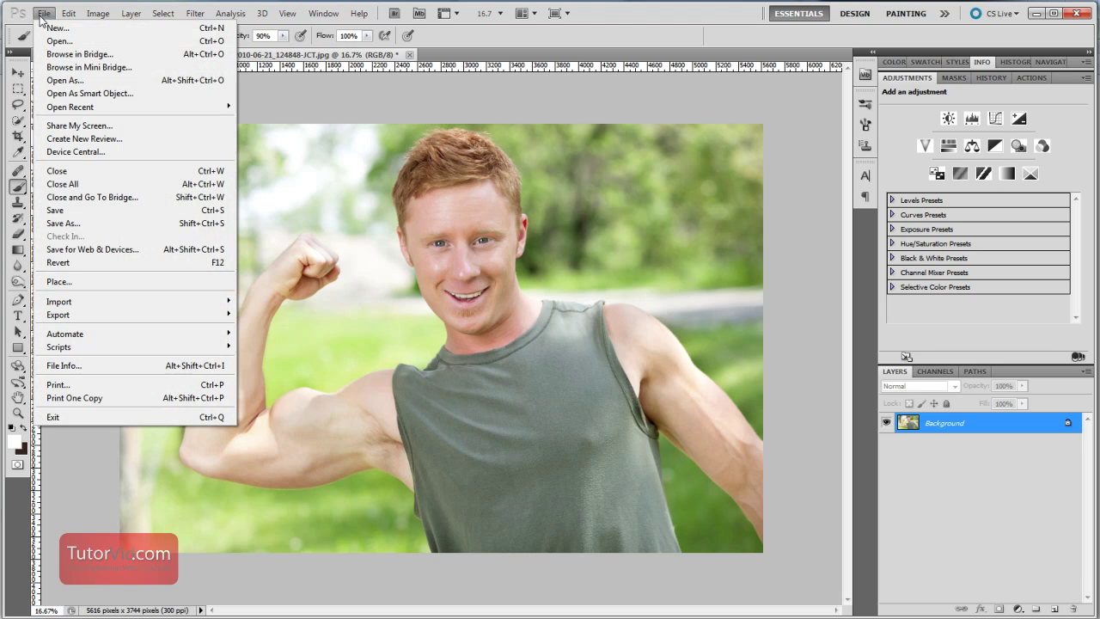
{"action": "left_click", "coordinate": [294, 96]}
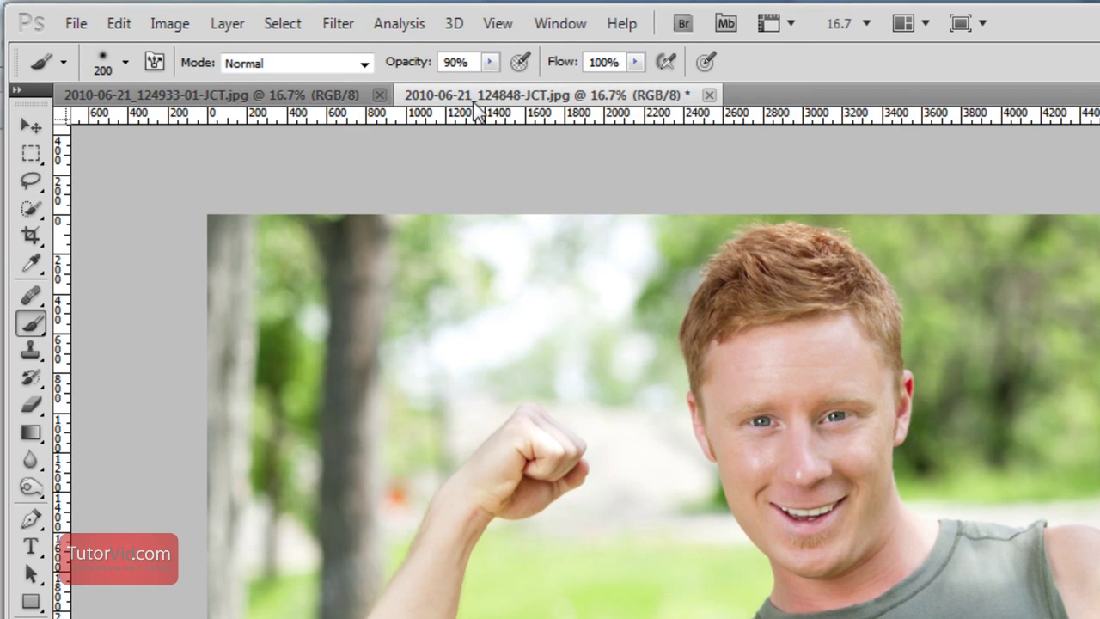
{"action": "left_click", "coordinate": [291, 98]}
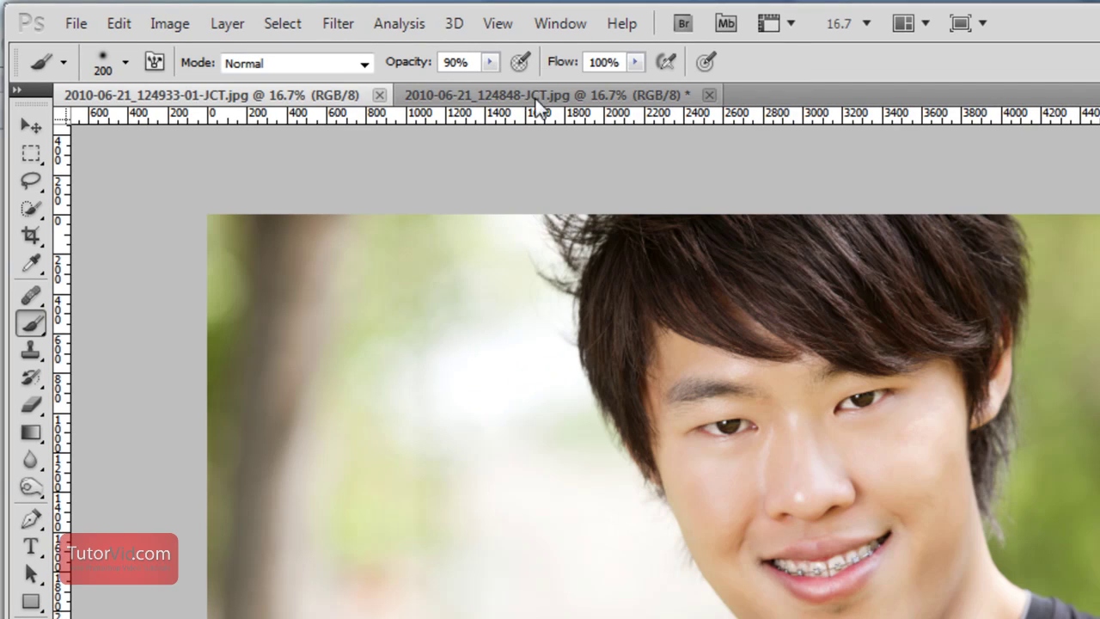
{"action": "left_click", "coordinate": [559, 24]}
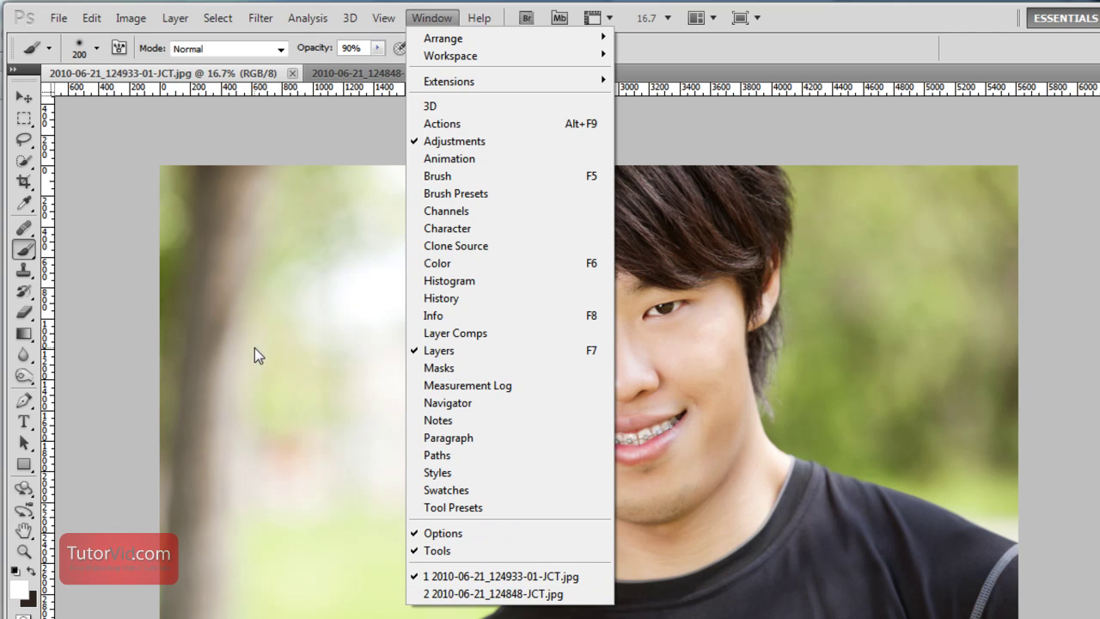
{"action": "left_click", "coordinate": [464, 594]}
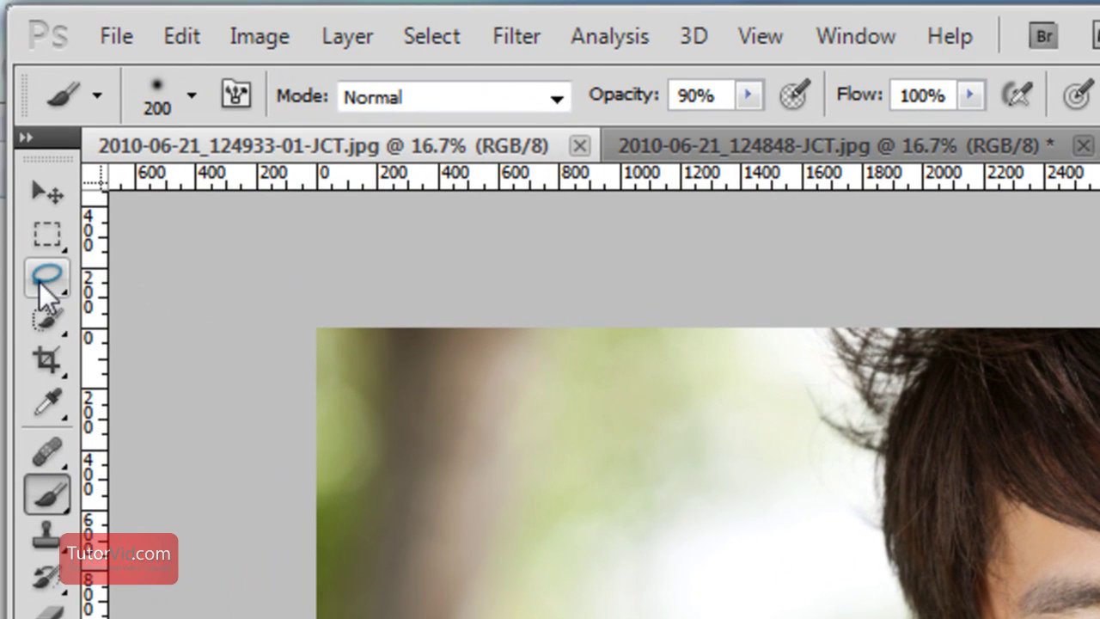
{"action": "left_click", "coordinate": [44, 282]}
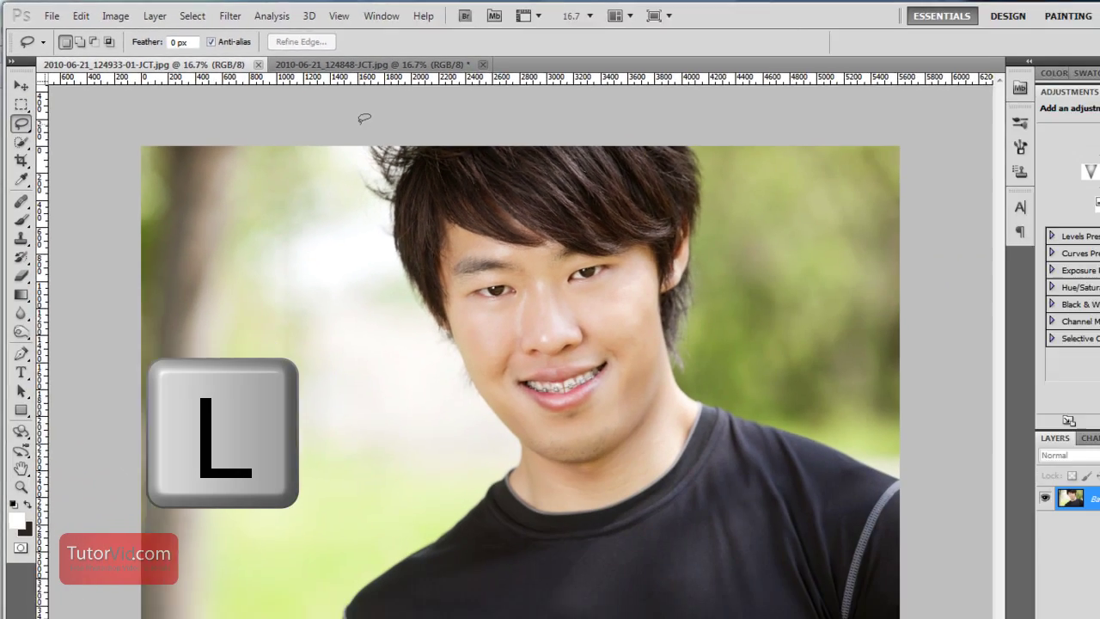
- Lasso a freehand selection around the dark-haired man's head and copy it
{"action": "left_click_drag", "start_coordinate": [722, 326], "coordinate": [615, 618]}
{"action": "mouse_move", "coordinate": [404, 463]}
{"action": "left_mouse_down"}
{"action": "mouse_move", "coordinate": [616, 476]}
{"action": "mouse_move", "coordinate": [727, 295]}
{"action": "left_mouse_up"}
{"action": "left_click_drag", "start_coordinate": [621, 92], "coordinate": [292, 73]}
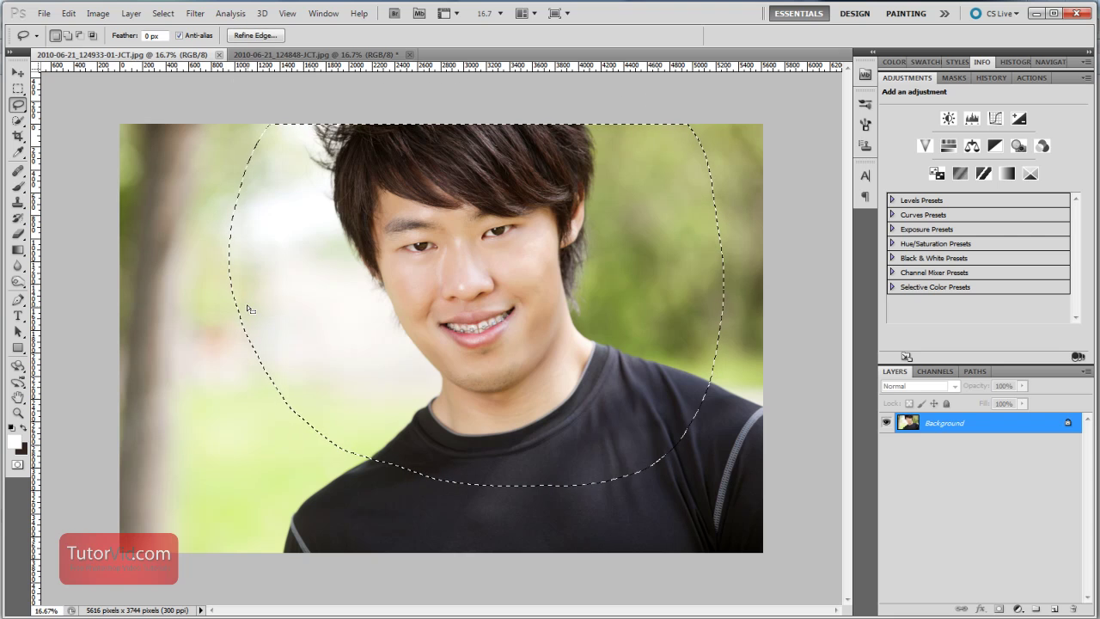
{"action": "key", "text": "ctrl+c"}
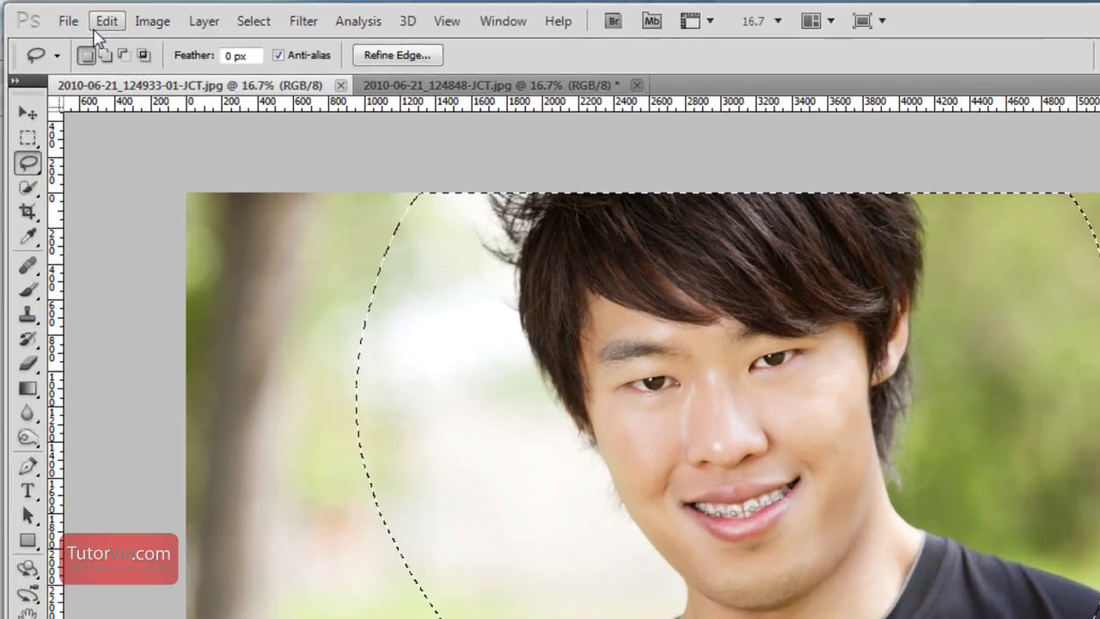
{"action": "left_click", "coordinate": [63, 13]}
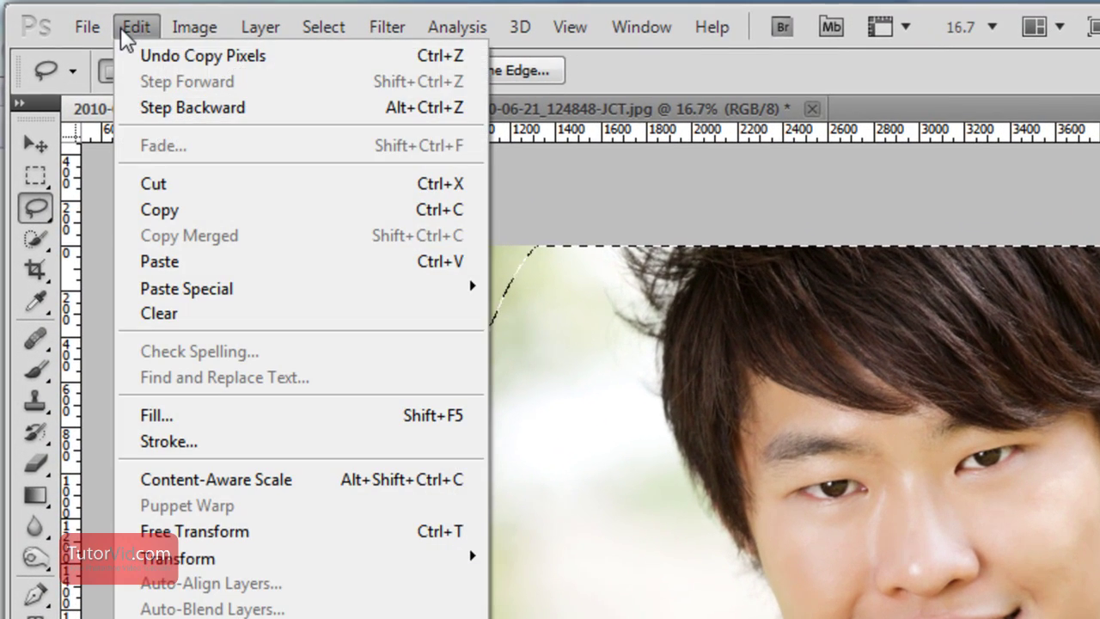
{"action": "left_click", "coordinate": [224, 219]}
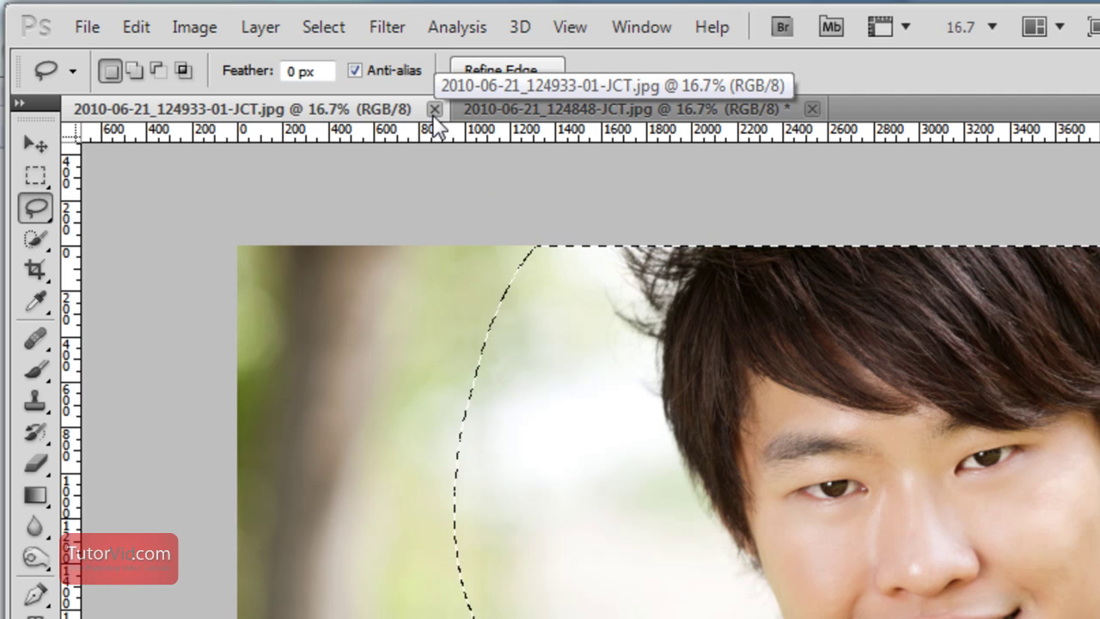
- Close the portrait and paste the head as Layer 1 into the park photo
{"action": "left_click", "coordinate": [435, 109]}
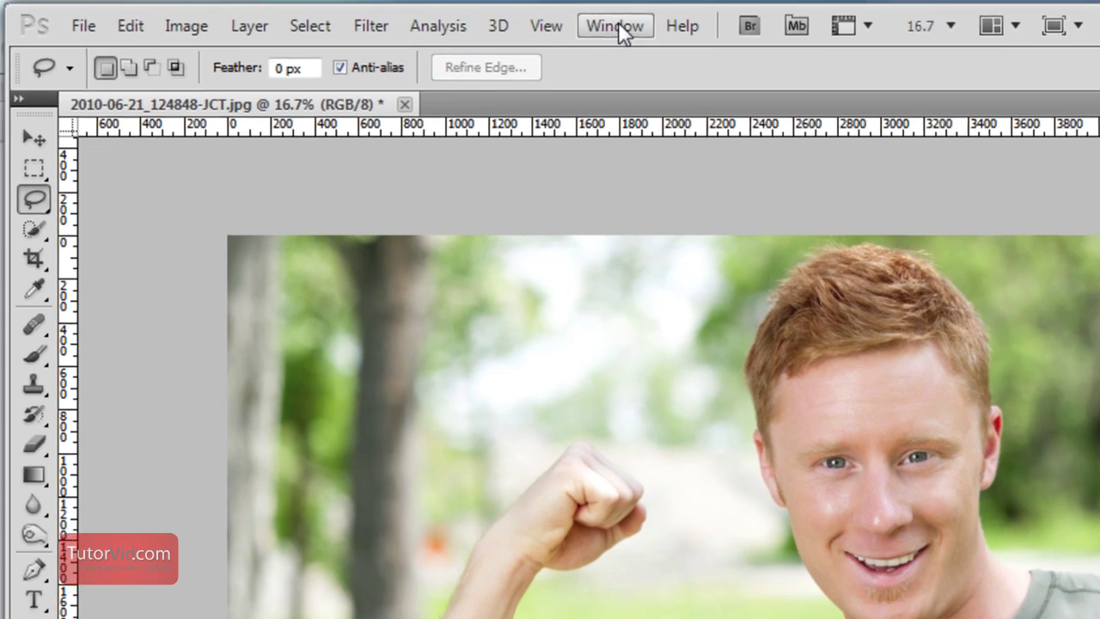
{"action": "left_click", "coordinate": [632, 27]}
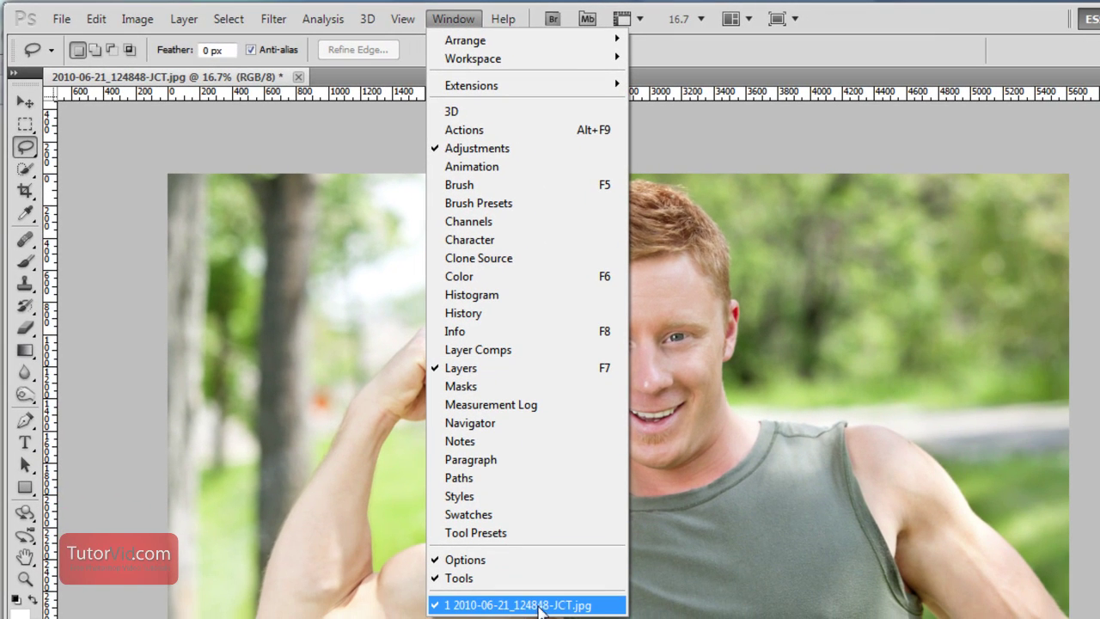
{"action": "left_click", "coordinate": [541, 606]}
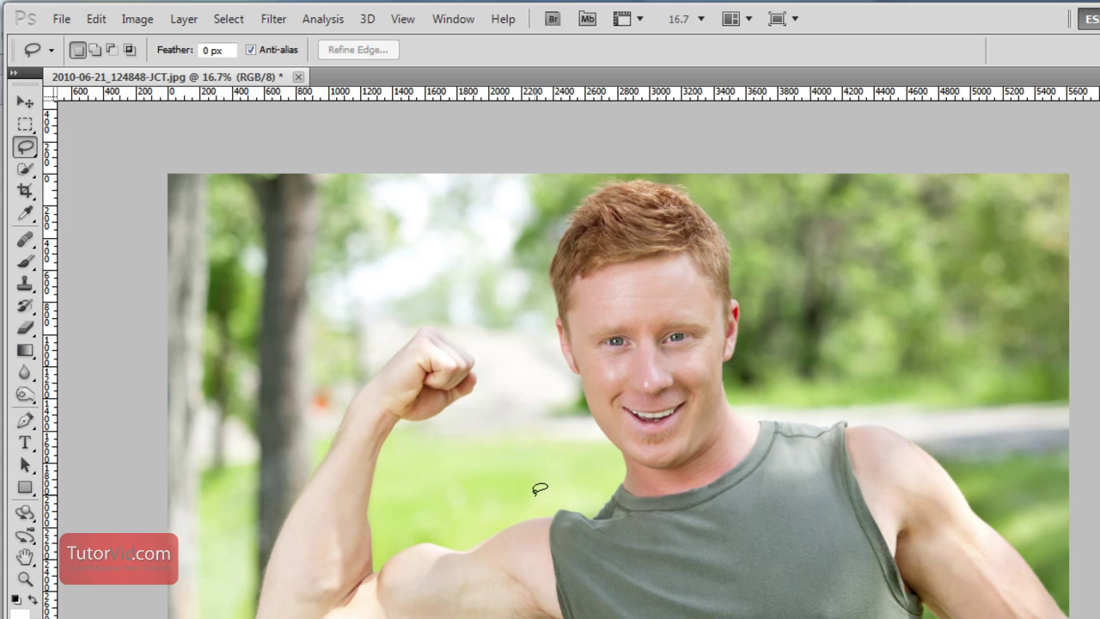
{"action": "left_click", "coordinate": [96, 19]}
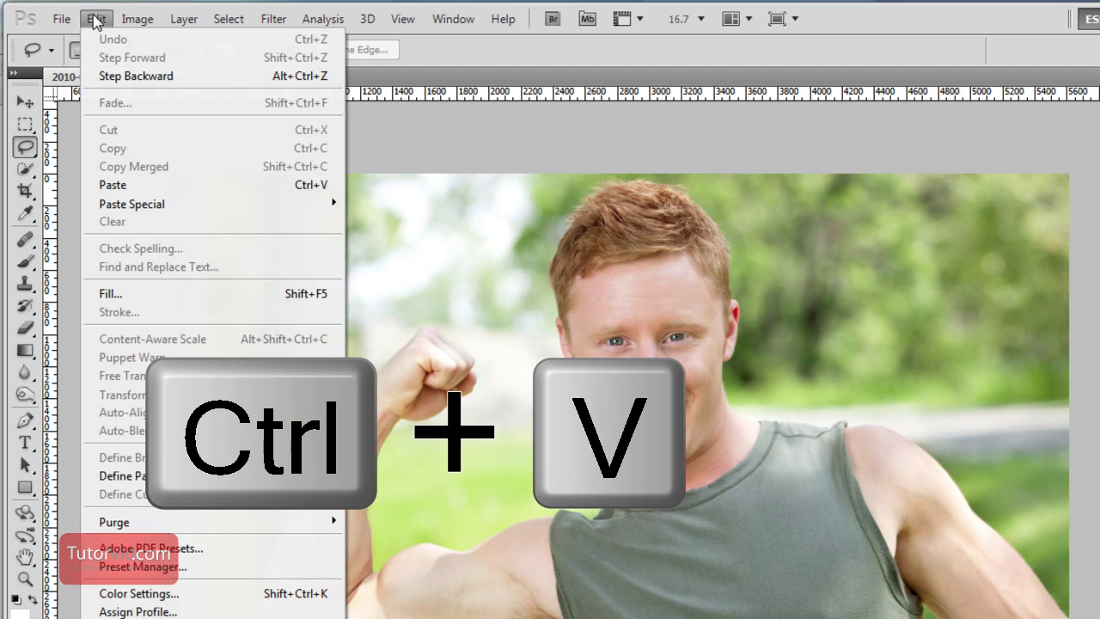
{"action": "left_click", "coordinate": [184, 187]}
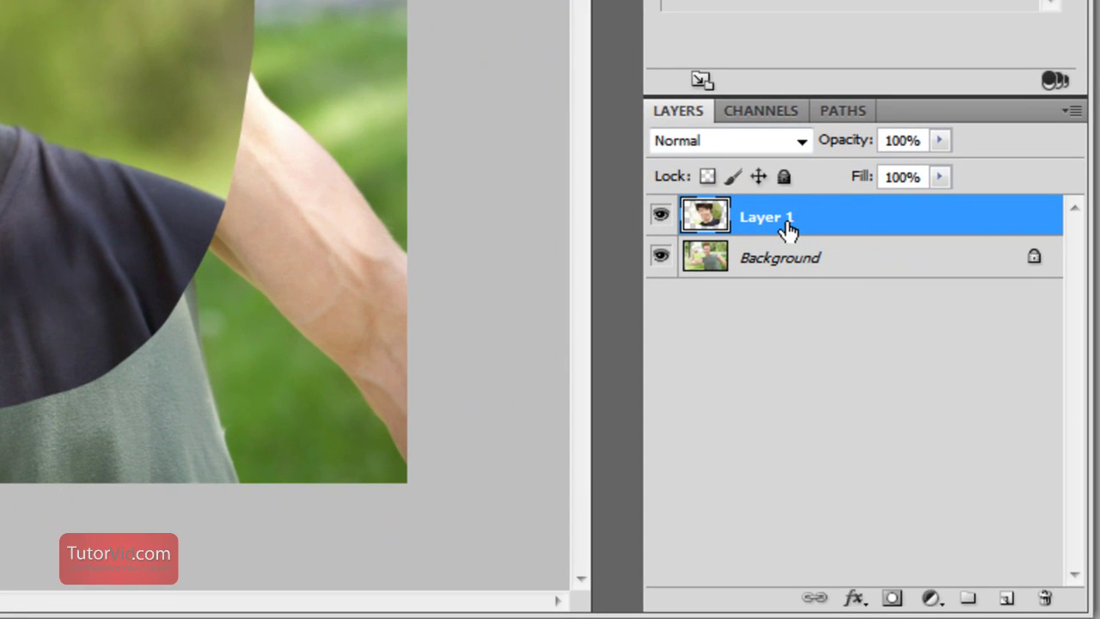
- Convert Layer 1 to a Smart Object and move it down over the red-haired man's head
{"action": "right_click", "coordinate": [799, 216]}
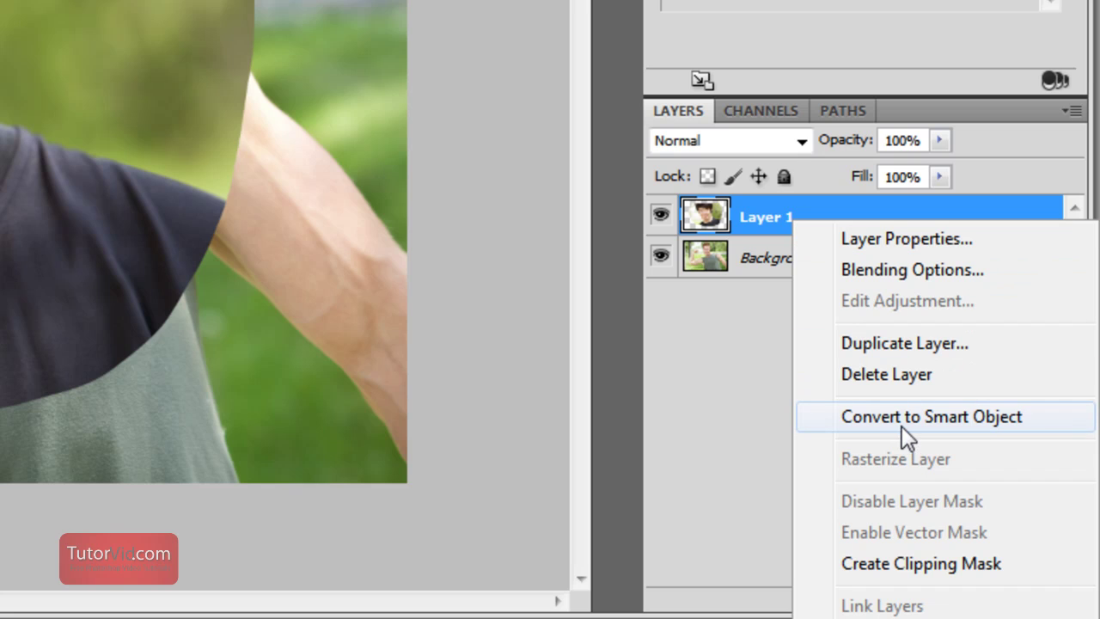
{"action": "left_click", "coordinate": [914, 420]}
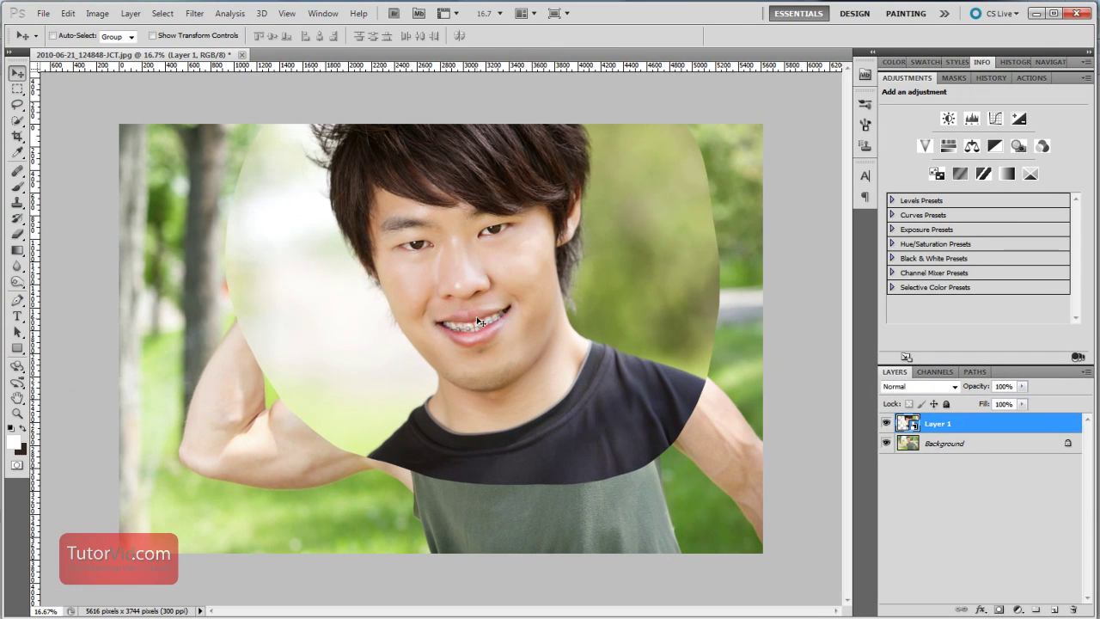
{"action": "left_click_drag", "start_coordinate": [500, 347], "coordinate": [487, 378]}
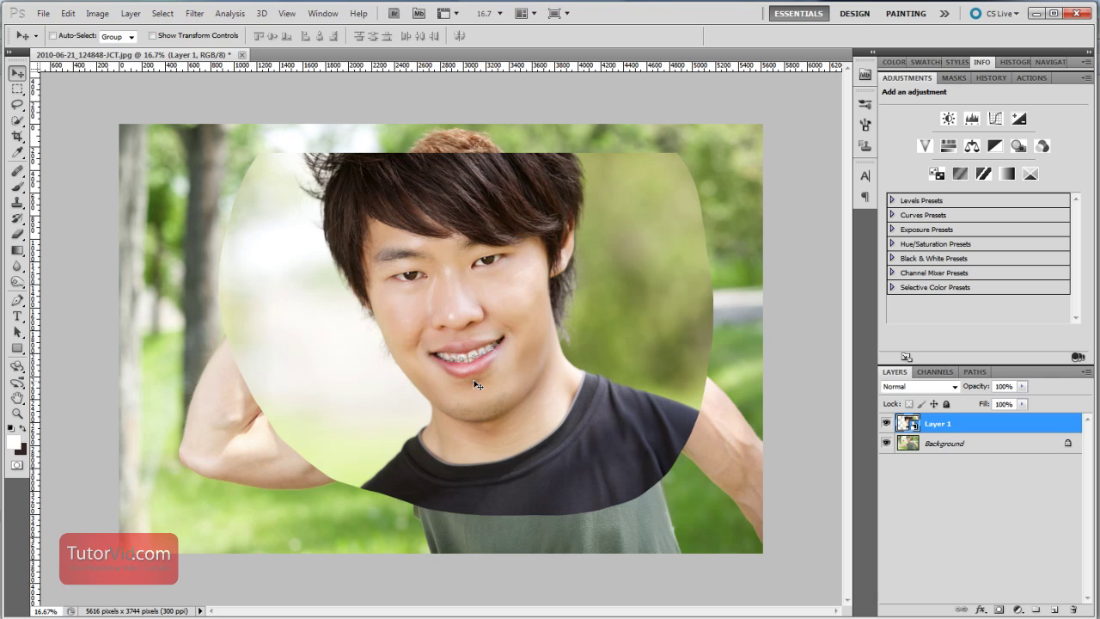
{"action": "left_click", "coordinate": [1022, 386]}
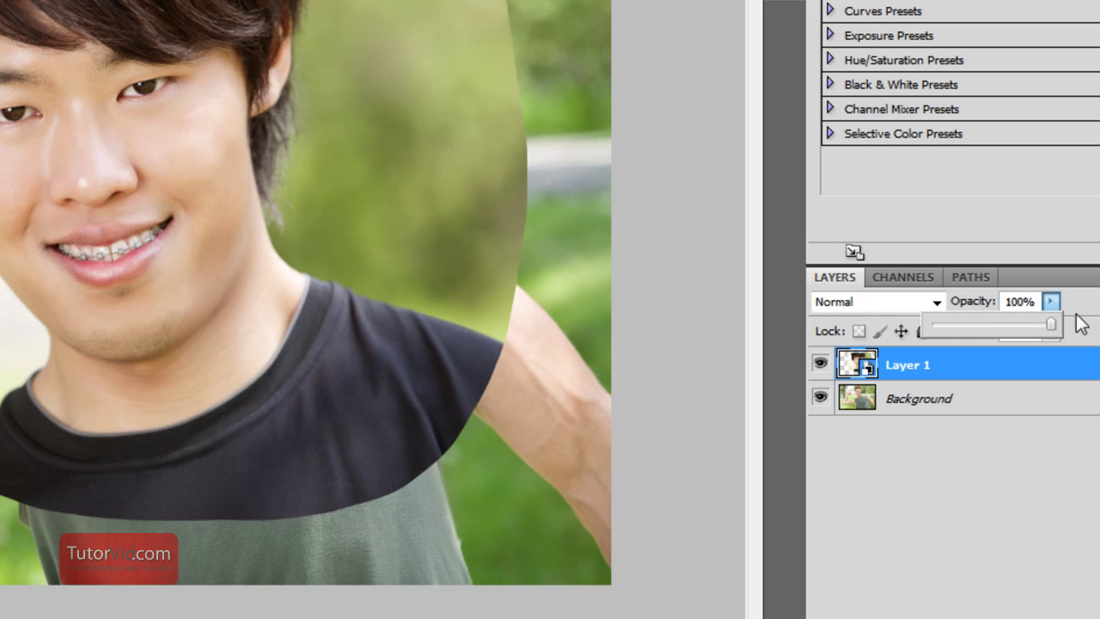
- Set Layer 1's opacity to 47% and position it over the red-haired man's face
{"action": "left_click", "coordinate": [1080, 314]}
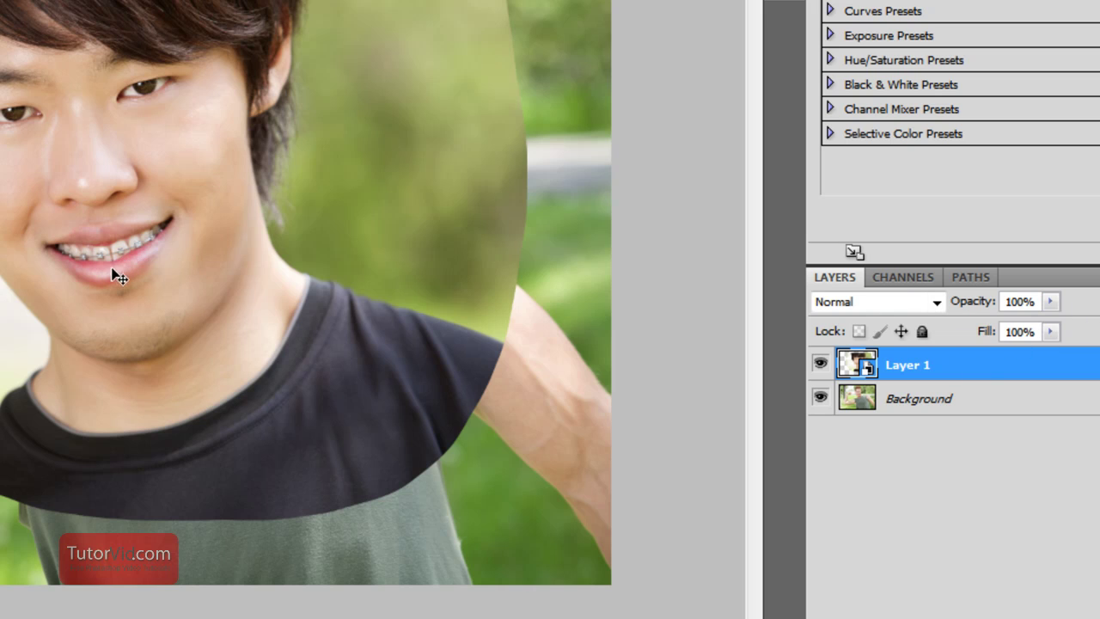
{"action": "key", "text": "5"}
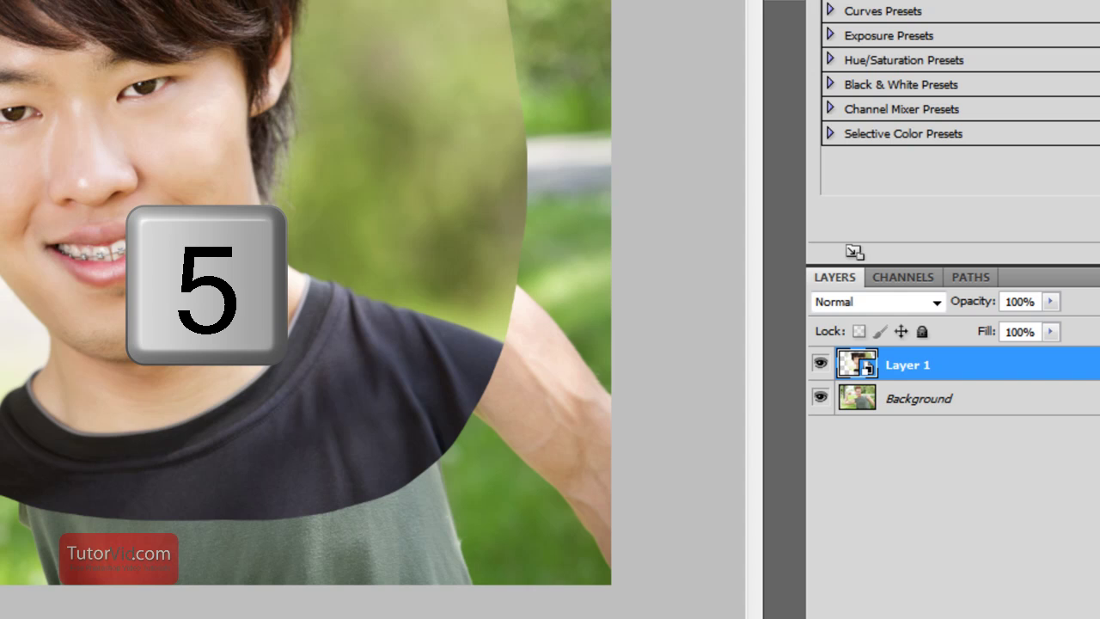
{"action": "mouse_move", "coordinate": [147, 246]}
{"action": "left_mouse_down"}
{"action": "mouse_move", "coordinate": [140, 256]}
{"action": "mouse_move", "coordinate": [140, 231]}
{"action": "left_mouse_up"}
{"action": "left_click_drag", "start_coordinate": [1050, 301], "coordinate": [1057, 329]}
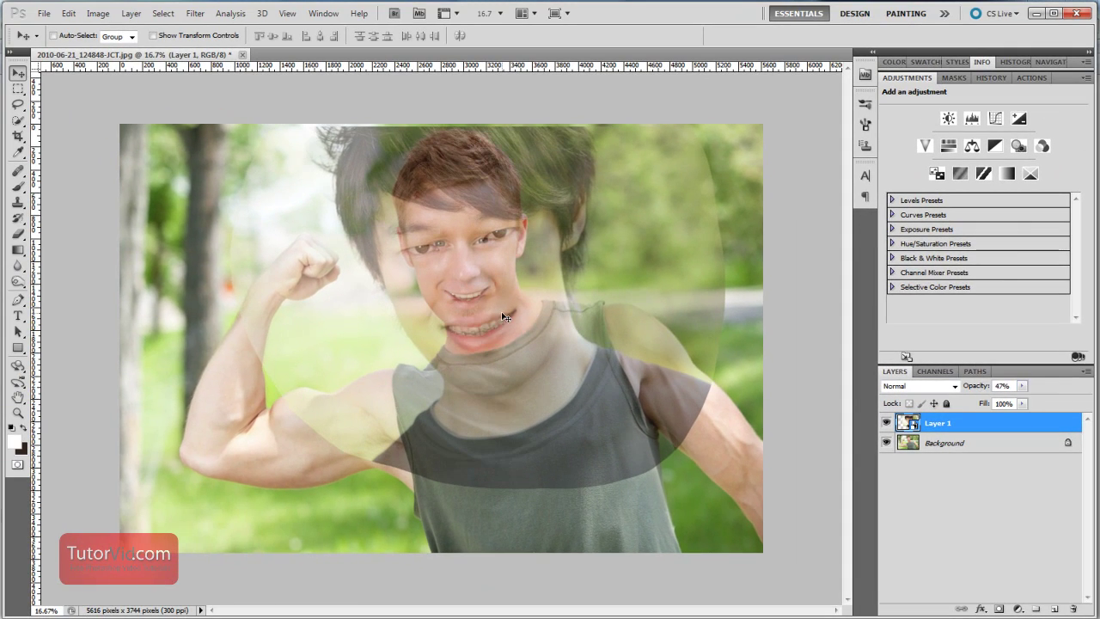
{"action": "left_click_drag", "start_coordinate": [505, 317], "coordinate": [510, 355]}
- Free Transform the face to about 61% scale, tilt it to the head's angle, and commit
{"action": "key", "text": "ctrl+t"}
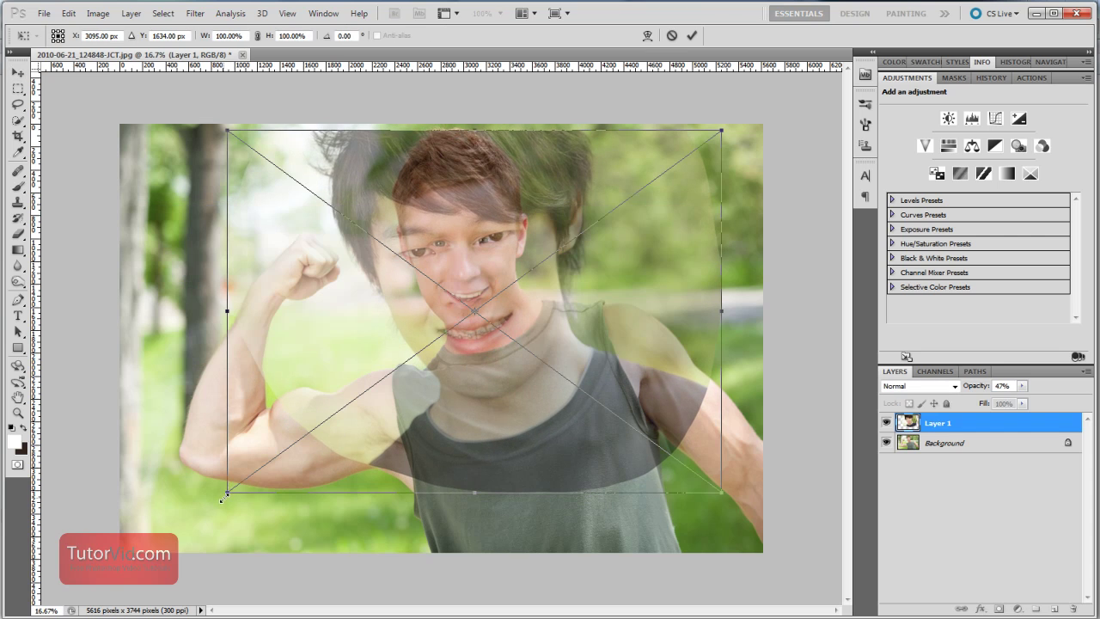
{"action": "left_click_drag", "start_coordinate": [223, 494], "coordinate": [402, 395]}
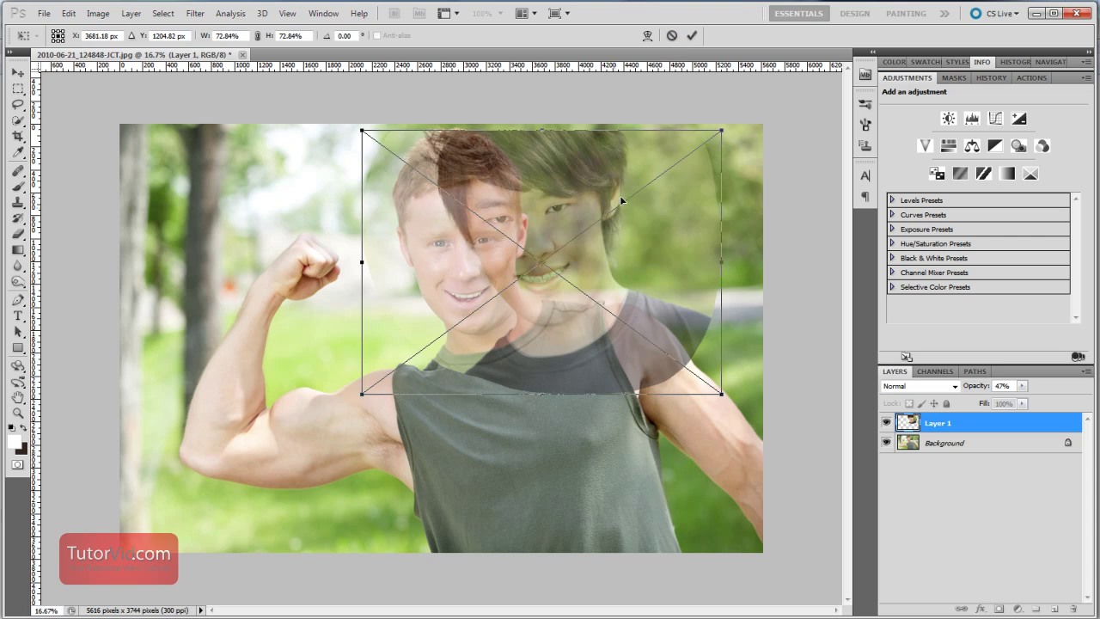
{"action": "left_click_drag", "start_coordinate": [622, 200], "coordinate": [545, 221]}
{"action": "left_click_drag", "start_coordinate": [286, 416], "coordinate": [318, 393]}
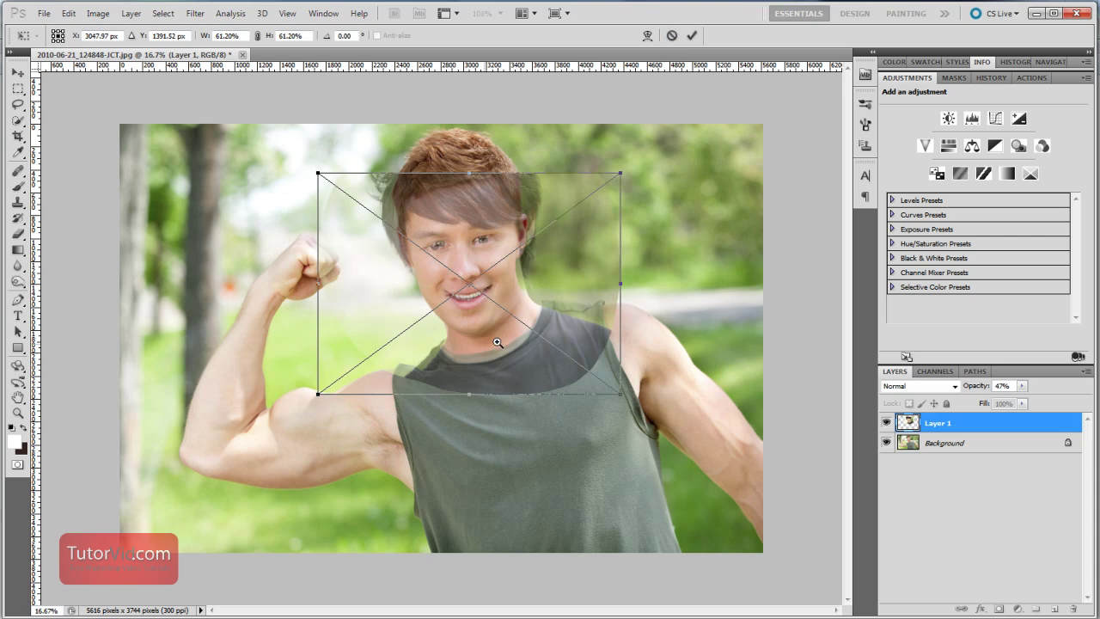
{"action": "left_click", "coordinate": [525, 336], "text": "ctrl"}
{"action": "left_click", "coordinate": [525, 342], "text": "ctrl"}
{"action": "left_click", "coordinate": [518, 361], "text": "ctrl"}
{"action": "left_click_drag", "start_coordinate": [507, 313], "coordinate": [471, 457]}
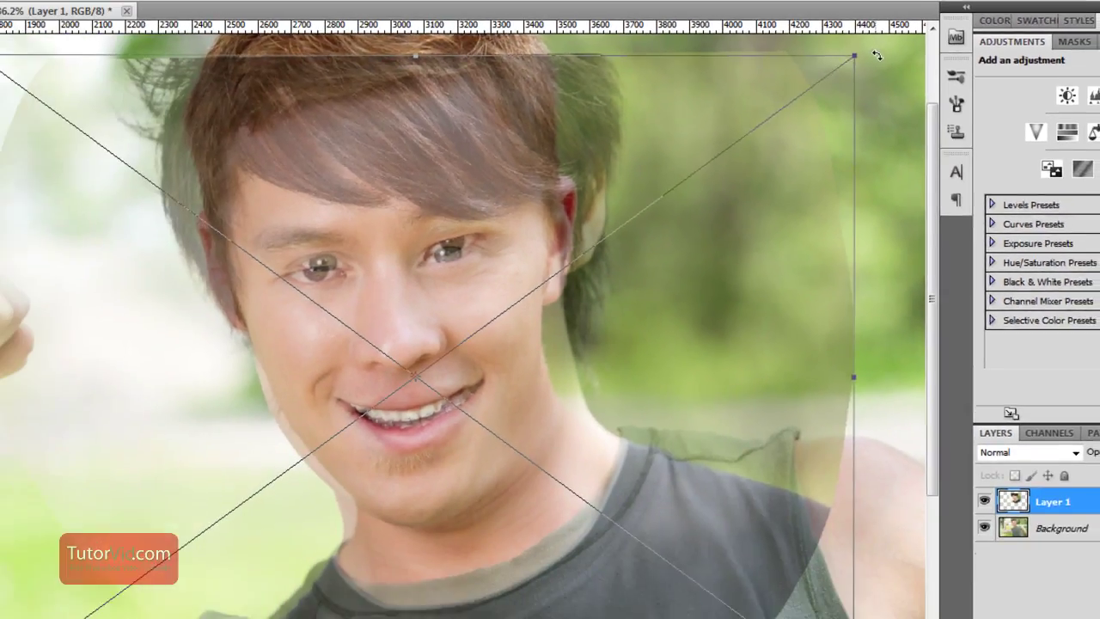
{"action": "left_click_drag", "start_coordinate": [111, 590], "coordinate": [89, 583]}
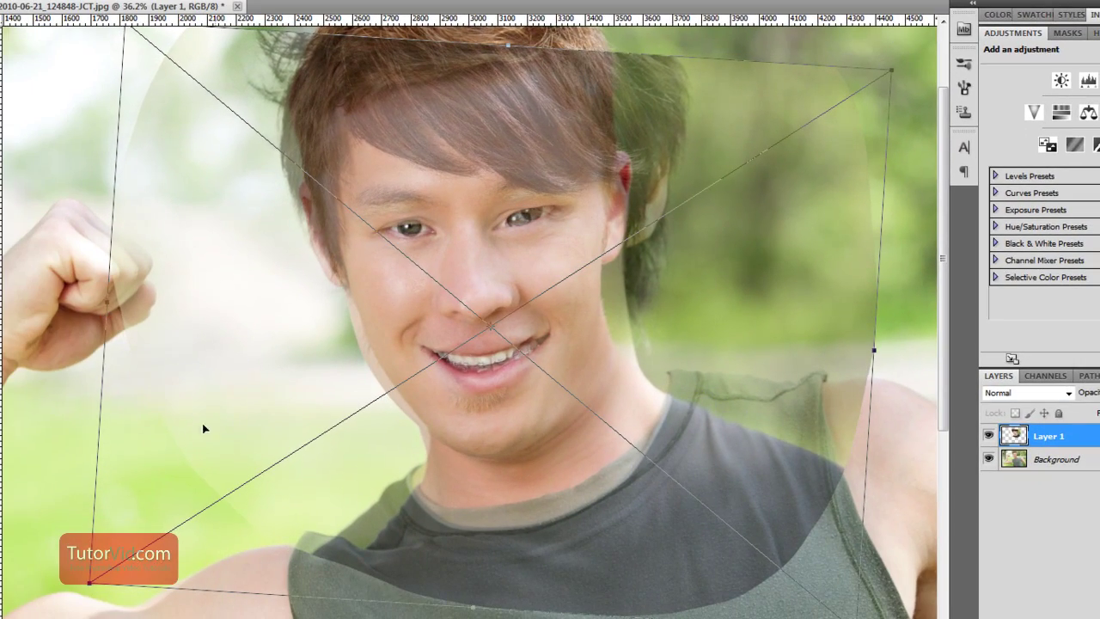
{"action": "left_click_drag", "start_coordinate": [89, 585], "coordinate": [85, 565]}
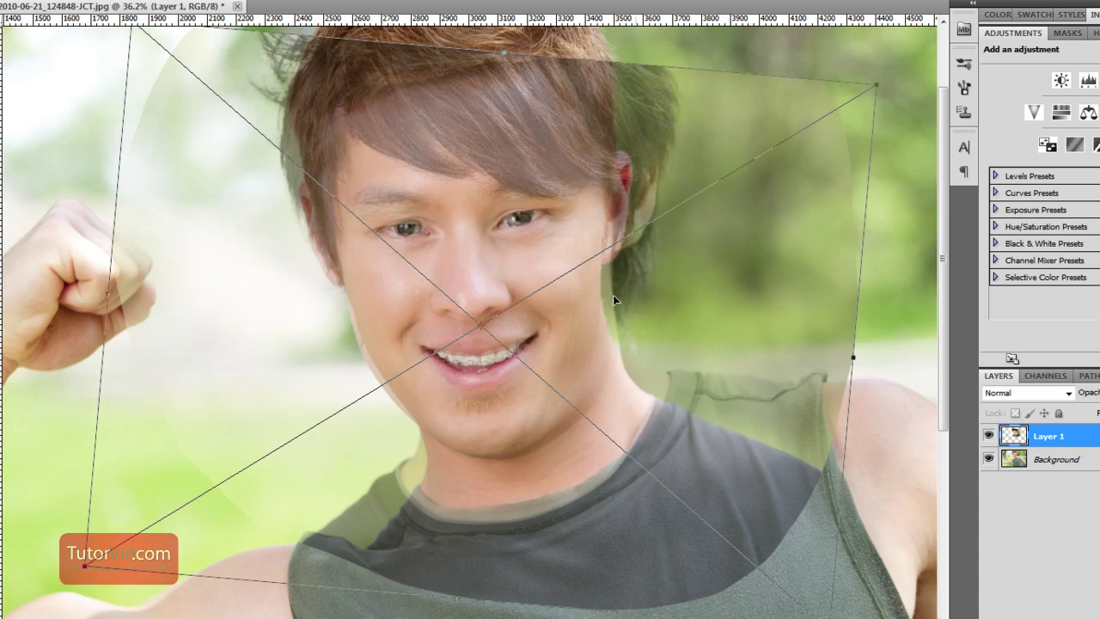
{"action": "left_click_drag", "start_coordinate": [588, 353], "coordinate": [588, 350]}
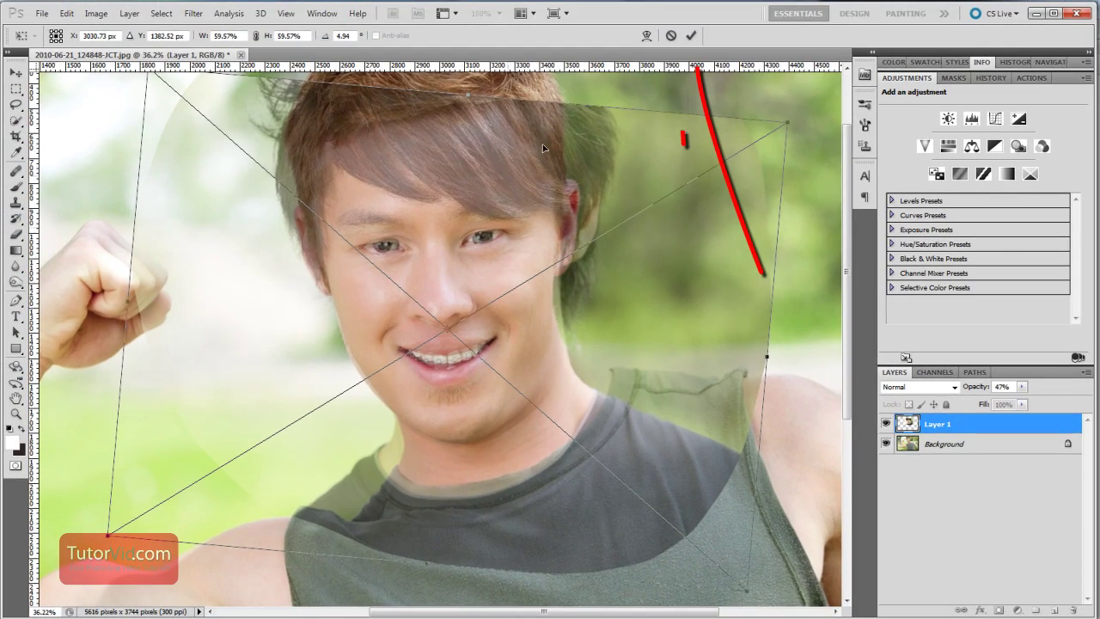
{"action": "left_click", "coordinate": [691, 36]}
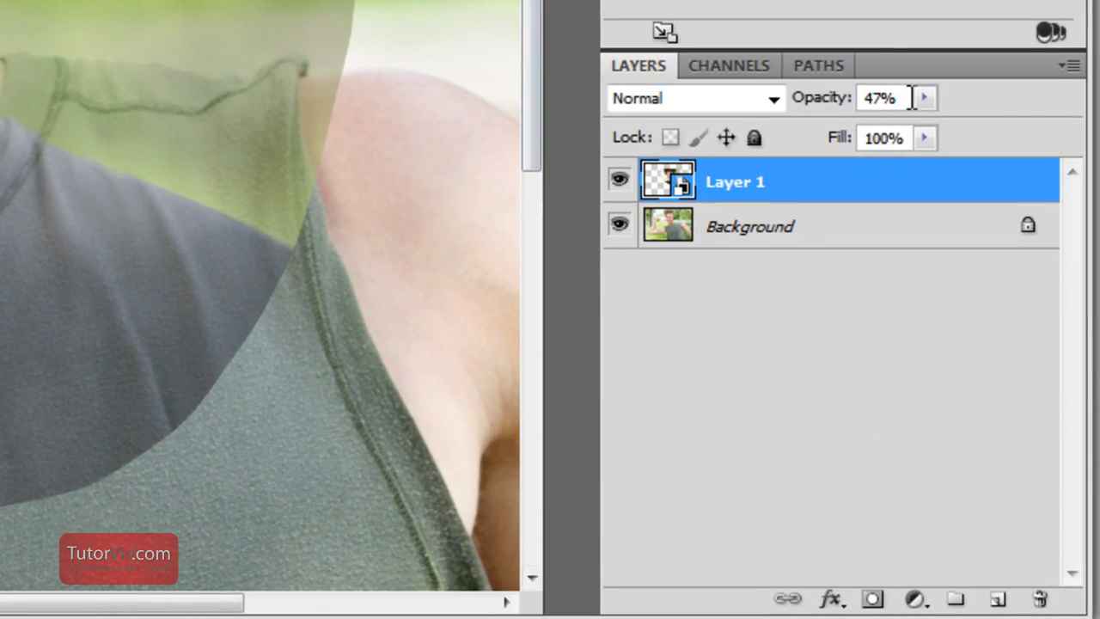
- Restore Layer 1's opacity to 100% and add a layer mask
{"action": "left_click", "coordinate": [1021, 387]}
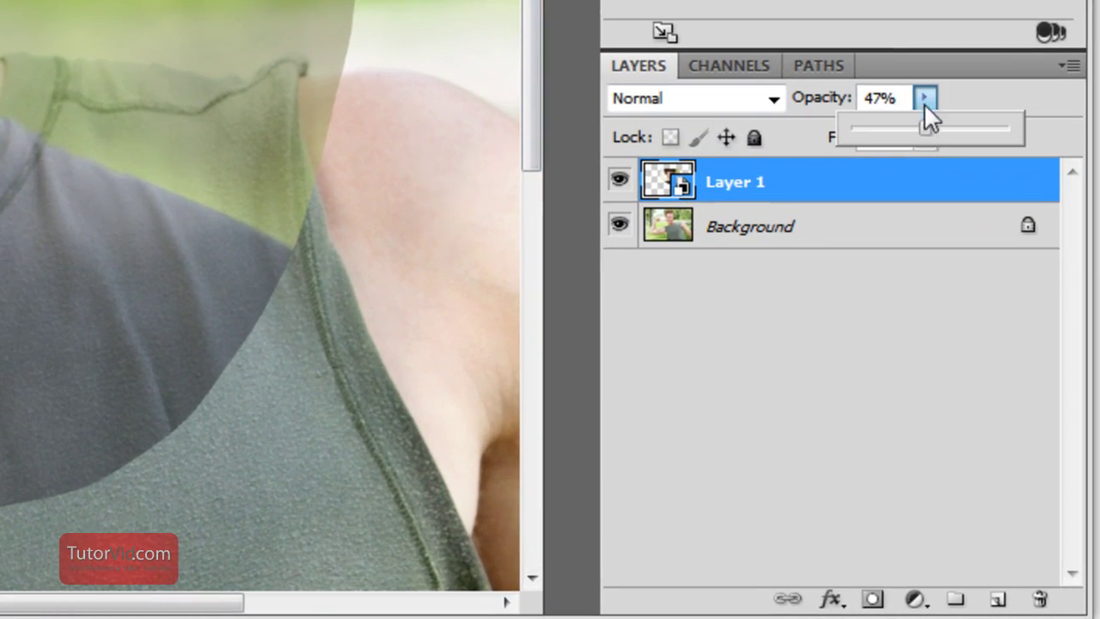
{"action": "left_click_drag", "start_coordinate": [924, 129], "coordinate": [1056, 152]}
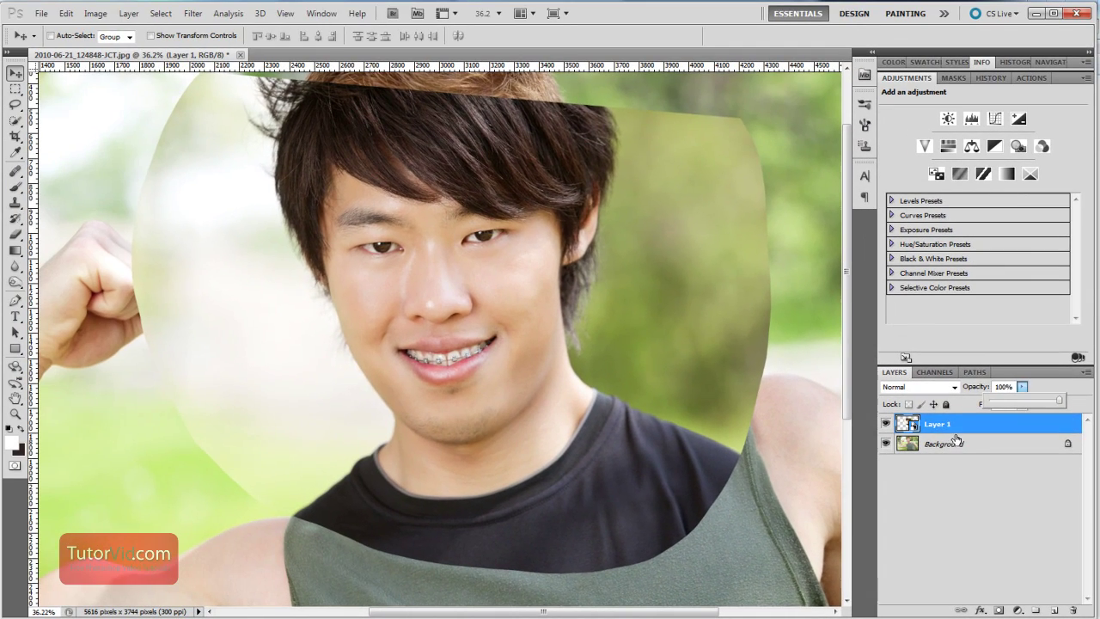
{"action": "left_click", "coordinate": [961, 430]}
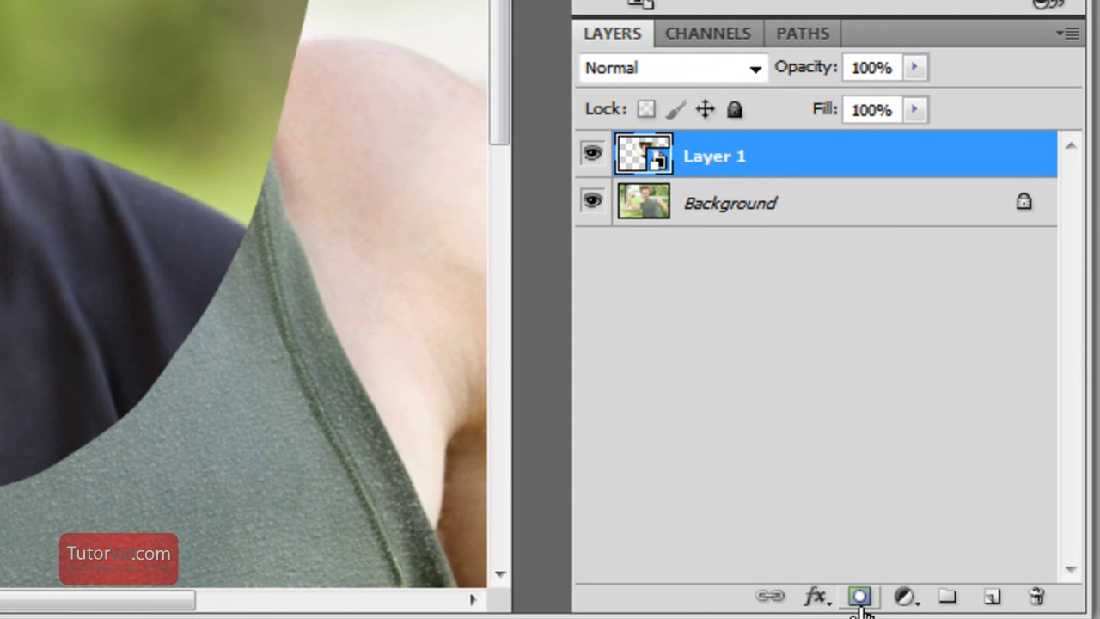
{"action": "left_click", "coordinate": [860, 599]}
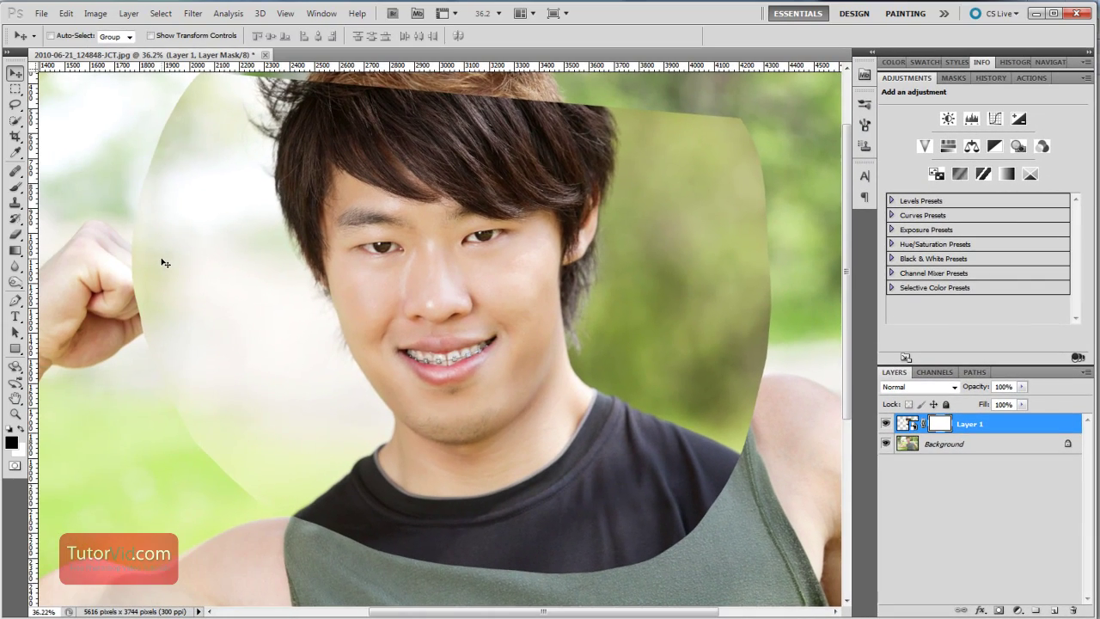
- Set the Brush tool to 200 px with 0% hardness
{"action": "key", "text": "b"}
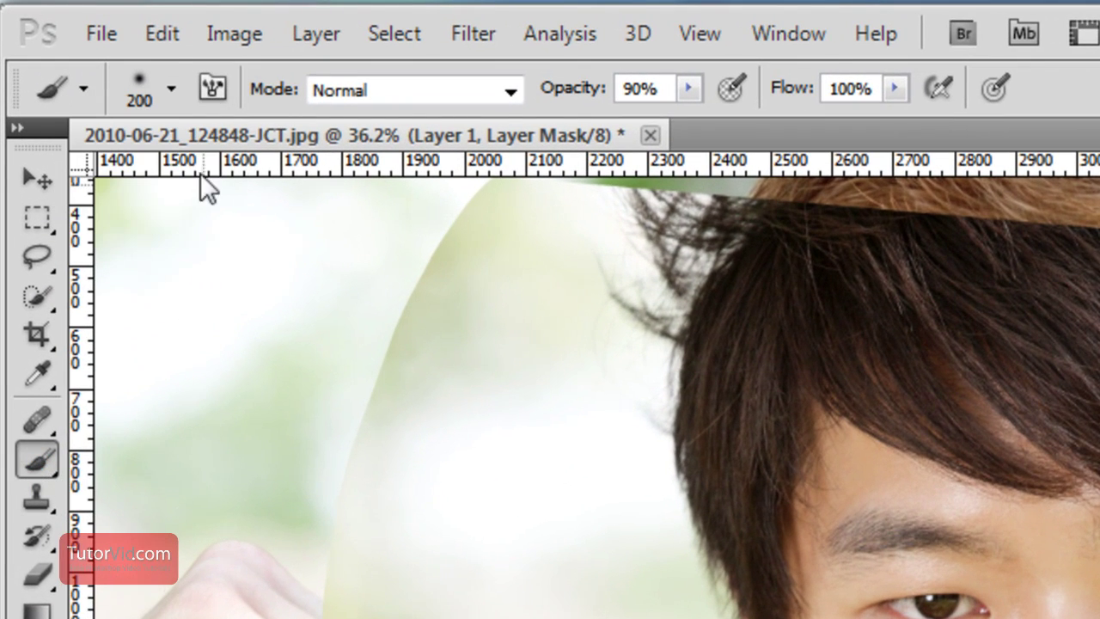
{"action": "left_click", "coordinate": [173, 88]}
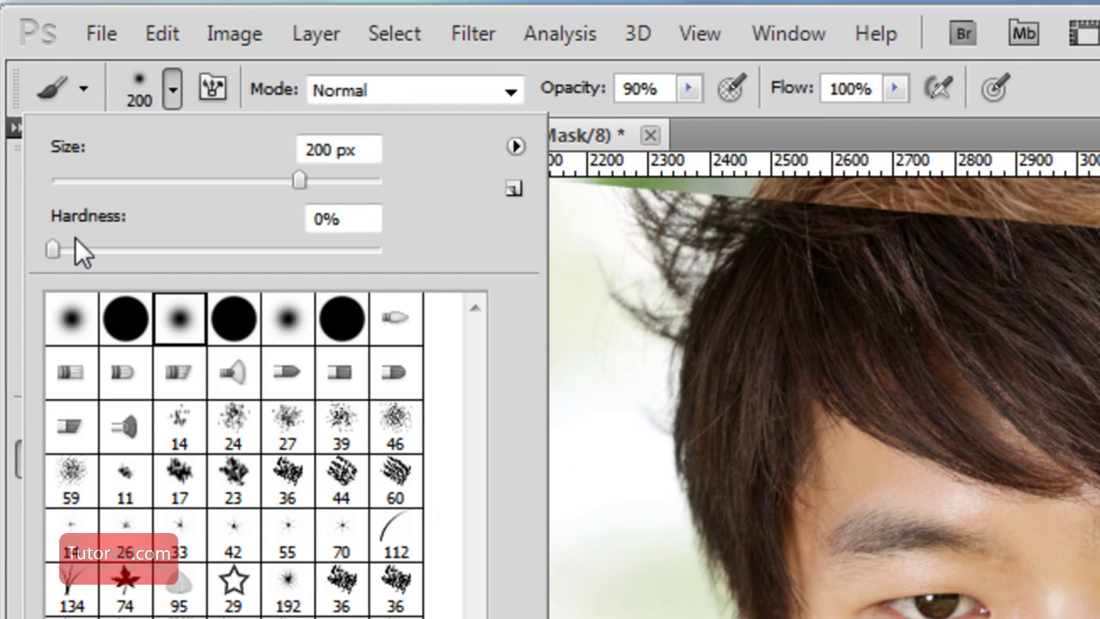
{"action": "left_click", "coordinate": [57, 246]}
{"action": "left_click_drag", "start_coordinate": [56, 244], "coordinate": [54, 226]}
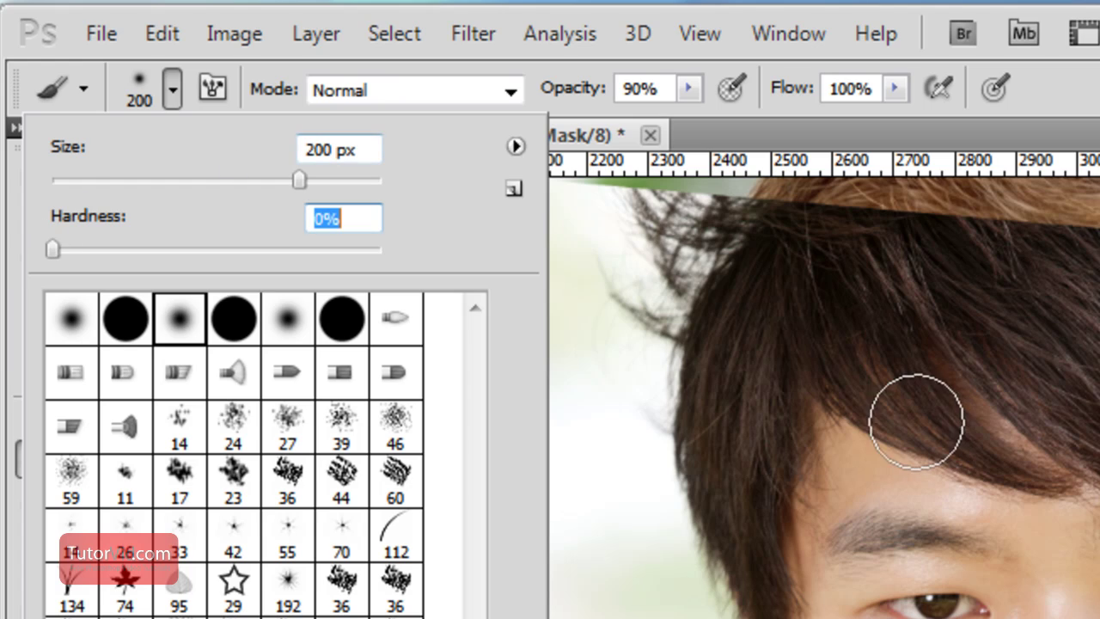
{"action": "left_click", "coordinate": [898, 391]}
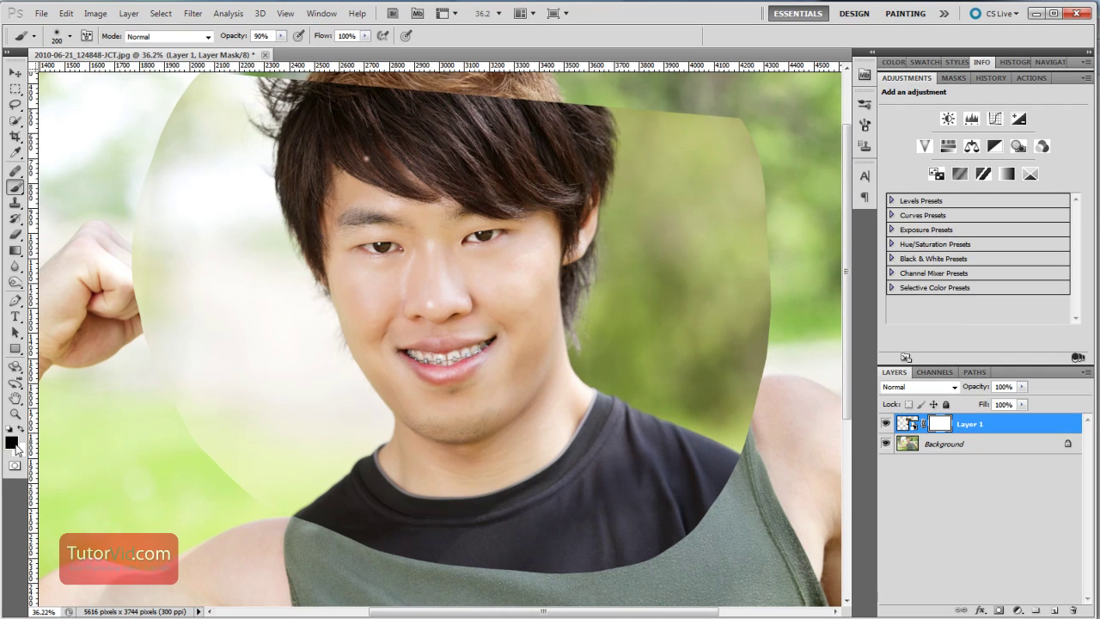
- Paint black on the mask over the dark hair at the top, forehead and left temple
{"action": "mouse_move", "coordinate": [327, 115]}
{"action": "left_mouse_down"}
{"action": "mouse_move", "coordinate": [246, 135]}
{"action": "mouse_move", "coordinate": [114, 93]}
{"action": "left_mouse_up"}
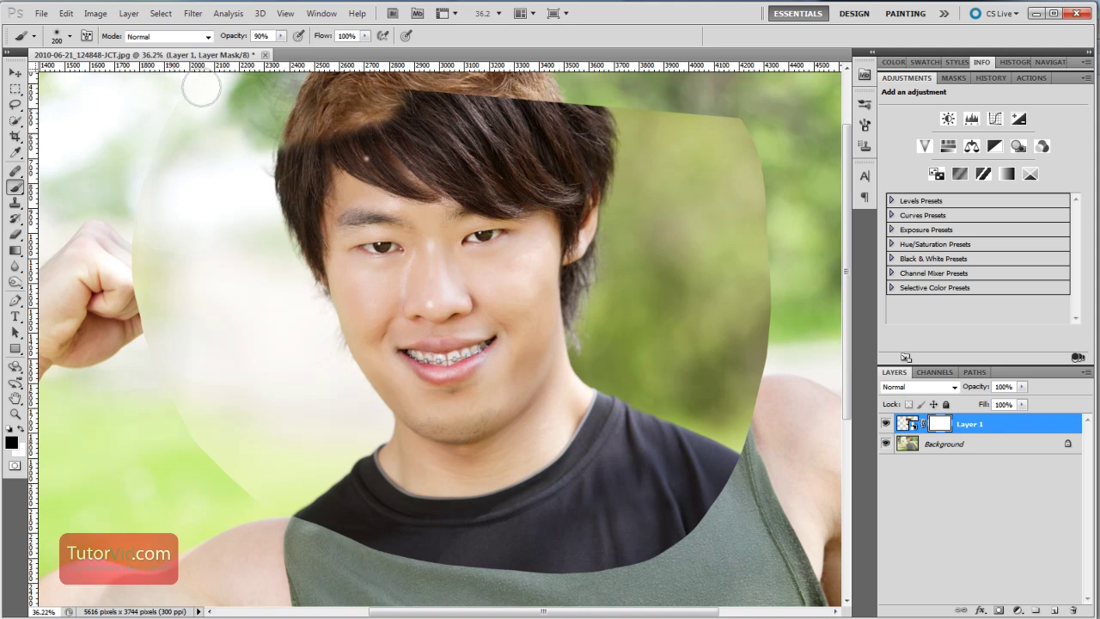
{"action": "mouse_move", "coordinate": [184, 112]}
{"action": "left_mouse_down"}
{"action": "mouse_move", "coordinate": [238, 215]}
{"action": "mouse_move", "coordinate": [335, 134]}
{"action": "mouse_move", "coordinate": [610, 120]}
{"action": "mouse_move", "coordinate": [371, 165]}
{"action": "left_mouse_up"}
{"action": "mouse_move", "coordinate": [396, 167]}
{"action": "left_mouse_down"}
{"action": "mouse_move", "coordinate": [350, 172]}
{"action": "mouse_move", "coordinate": [451, 179]}
{"action": "left_mouse_up"}
{"action": "mouse_move", "coordinate": [302, 180]}
{"action": "left_mouse_down"}
{"action": "mouse_move", "coordinate": [301, 240]}
{"action": "mouse_move", "coordinate": [318, 172]}
{"action": "mouse_move", "coordinate": [307, 304]}
{"action": "left_mouse_up"}
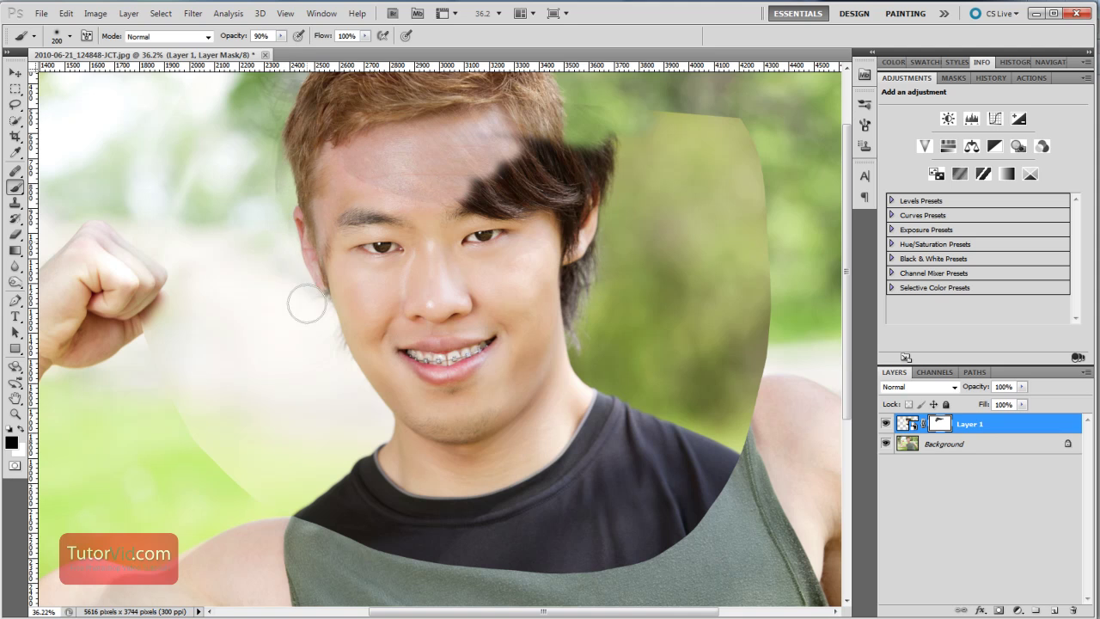
{"action": "left_click_drag", "start_coordinate": [529, 133], "coordinate": [625, 157]}
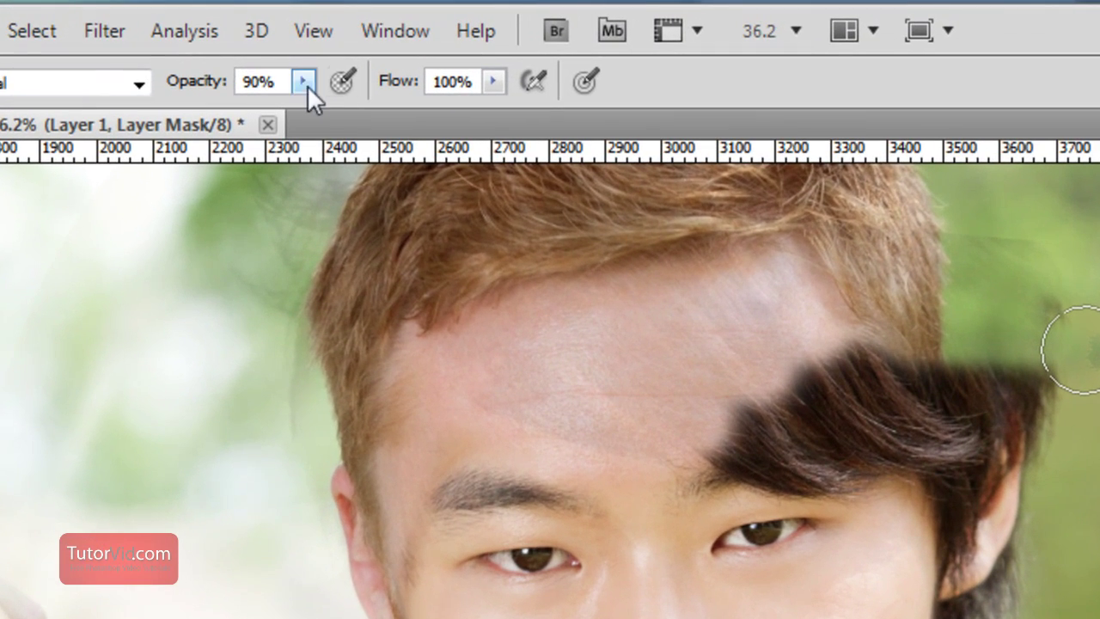
- Raise brush opacity to 100% and mask the remaining hair, shoulder edge, halo and undershirt neckline
{"action": "left_click", "coordinate": [303, 81]}
{"action": "left_click_drag", "start_coordinate": [299, 111], "coordinate": [321, 109]}
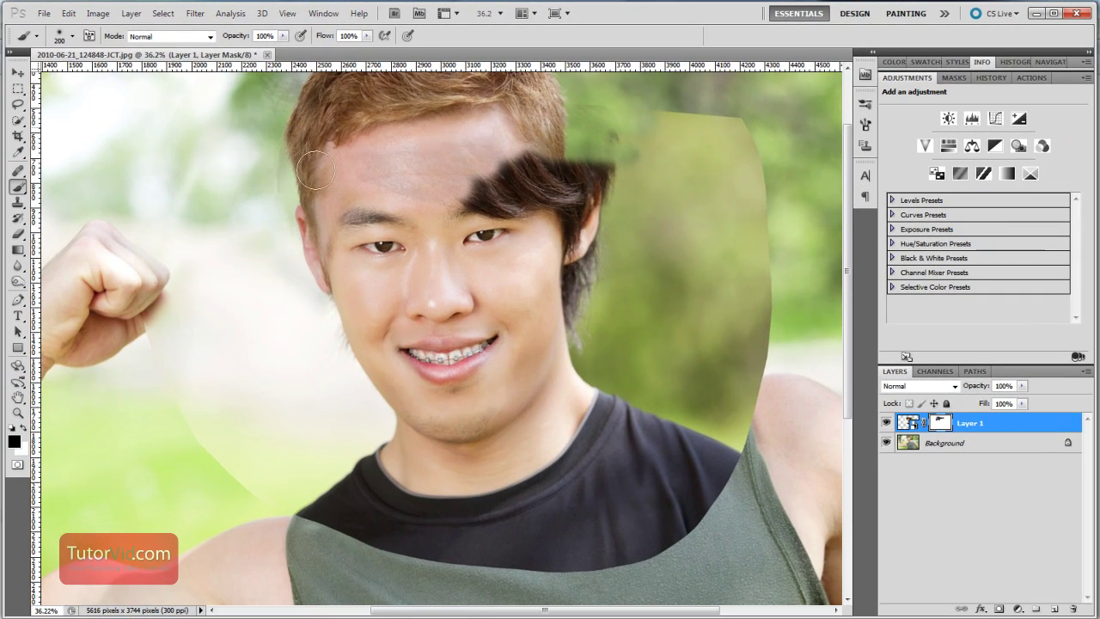
{"action": "mouse_move", "coordinate": [382, 178]}
{"action": "left_mouse_down"}
{"action": "mouse_move", "coordinate": [624, 306]}
{"action": "mouse_move", "coordinate": [739, 219]}
{"action": "left_mouse_up"}
{"action": "mouse_move", "coordinate": [573, 141]}
{"action": "left_mouse_down"}
{"action": "mouse_move", "coordinate": [731, 121]}
{"action": "mouse_move", "coordinate": [746, 413]}
{"action": "mouse_move", "coordinate": [713, 528]}
{"action": "mouse_move", "coordinate": [653, 309]}
{"action": "left_mouse_up"}
{"action": "mouse_move", "coordinate": [163, 314]}
{"action": "left_mouse_down"}
{"action": "mouse_move", "coordinate": [469, 533]}
{"action": "mouse_move", "coordinate": [228, 537]}
{"action": "mouse_move", "coordinate": [358, 482]}
{"action": "mouse_move", "coordinate": [371, 448]}
{"action": "left_mouse_up"}
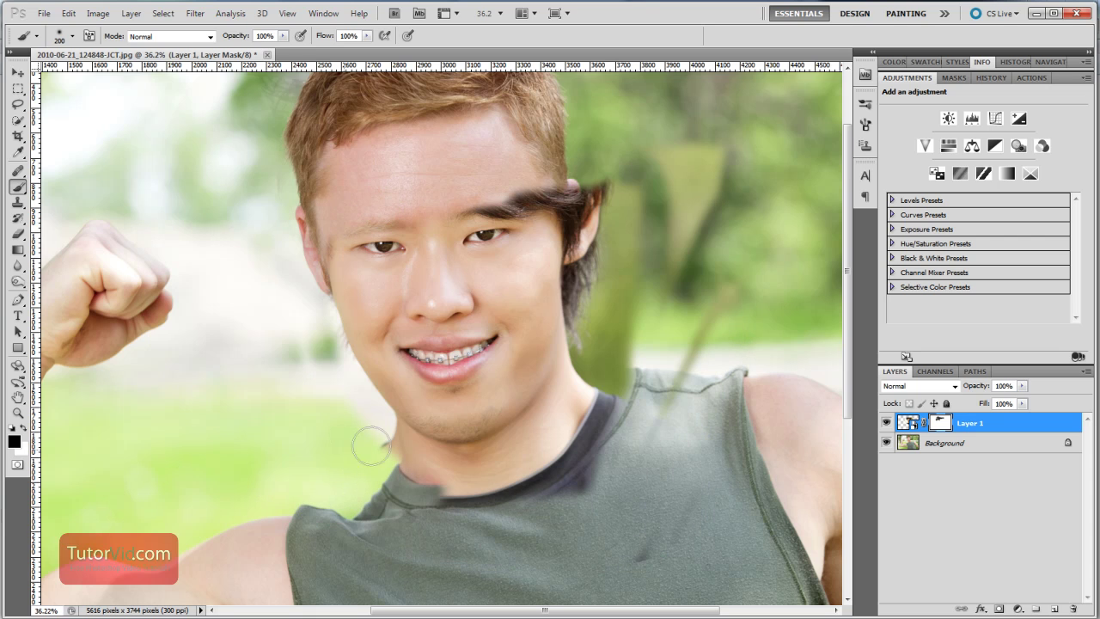
{"action": "mouse_move", "coordinate": [376, 493]}
{"action": "left_mouse_down"}
{"action": "mouse_move", "coordinate": [561, 484]}
{"action": "mouse_move", "coordinate": [616, 456]}
{"action": "mouse_move", "coordinate": [557, 480]}
{"action": "mouse_move", "coordinate": [629, 387]}
{"action": "mouse_move", "coordinate": [599, 438]}
{"action": "mouse_move", "coordinate": [611, 397]}
{"action": "mouse_move", "coordinate": [609, 438]}
{"action": "mouse_move", "coordinate": [664, 535]}
{"action": "left_mouse_up"}
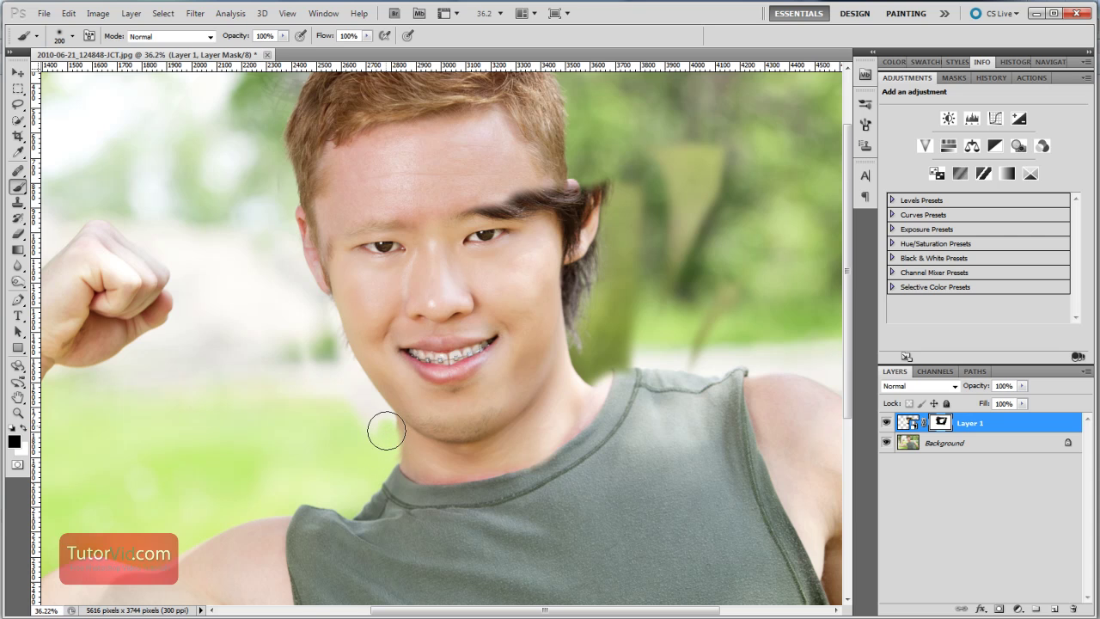
{"action": "mouse_move", "coordinate": [393, 452]}
{"action": "left_mouse_down"}
{"action": "mouse_move", "coordinate": [430, 470]}
{"action": "mouse_move", "coordinate": [503, 459]}
{"action": "mouse_move", "coordinate": [590, 418]}
{"action": "mouse_move", "coordinate": [611, 380]}
{"action": "mouse_move", "coordinate": [565, 430]}
{"action": "mouse_move", "coordinate": [616, 386]}
{"action": "mouse_move", "coordinate": [552, 423]}
{"action": "mouse_move", "coordinate": [576, 398]}
{"action": "mouse_move", "coordinate": [560, 418]}
{"action": "mouse_move", "coordinate": [575, 430]}
{"action": "left_mouse_up"}
- Switch to white and repaint the mask over the right eyebrow area
{"action": "key", "text": "x"}
{"action": "key", "text": "x"}
{"action": "key", "text": "x"}
{"action": "key", "text": "x"}
{"action": "mouse_move", "coordinate": [481, 211]}
{"action": "left_mouse_down"}
{"action": "mouse_move", "coordinate": [454, 204]}
{"action": "mouse_move", "coordinate": [575, 215]}
{"action": "mouse_move", "coordinate": [567, 199]}
{"action": "mouse_move", "coordinate": [563, 275]}
{"action": "mouse_move", "coordinate": [610, 198]}
{"action": "mouse_move", "coordinate": [575, 331]}
{"action": "mouse_move", "coordinate": [667, 226]}
{"action": "mouse_move", "coordinate": [580, 344]}
{"action": "left_mouse_up"}
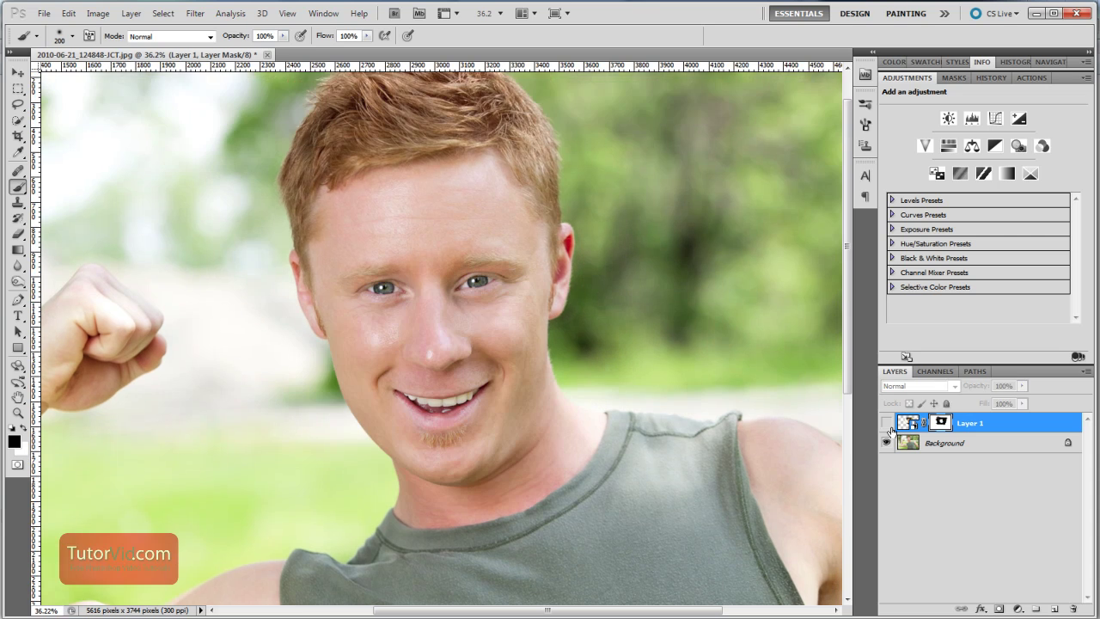
{"action": "left_click", "coordinate": [887, 423]}
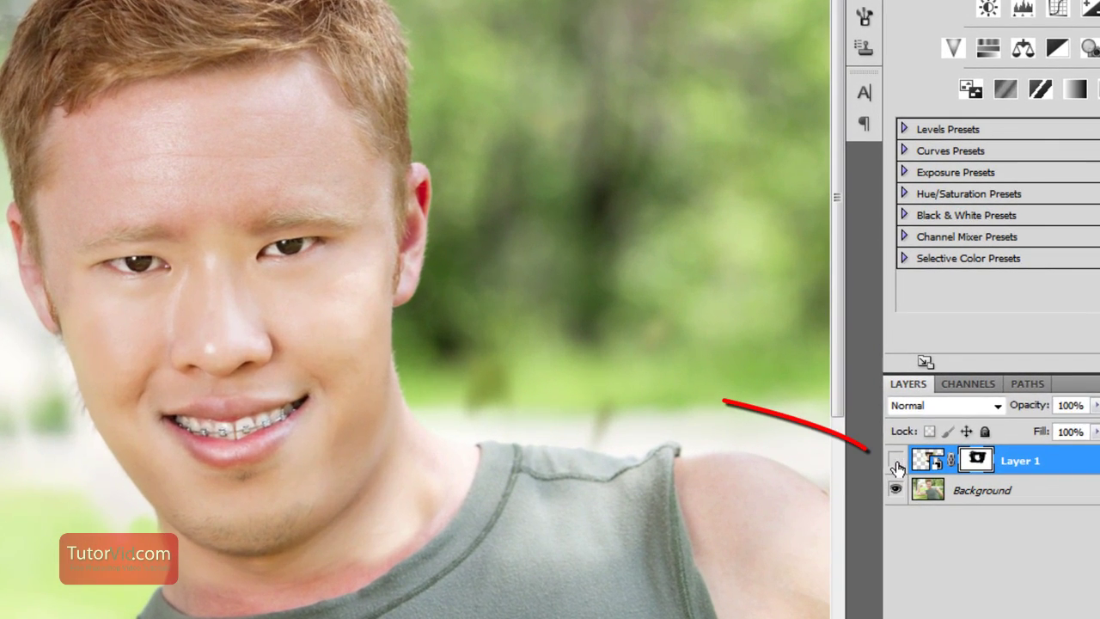
- Toggle Layer 1's visibility repeatedly to compare the swapped face with the original
{"action": "left_click", "coordinate": [886, 423]}
{"action": "left_click", "coordinate": [894, 462]}
{"action": "left_click", "coordinate": [895, 462]}
{"action": "left_click", "coordinate": [895, 462]}
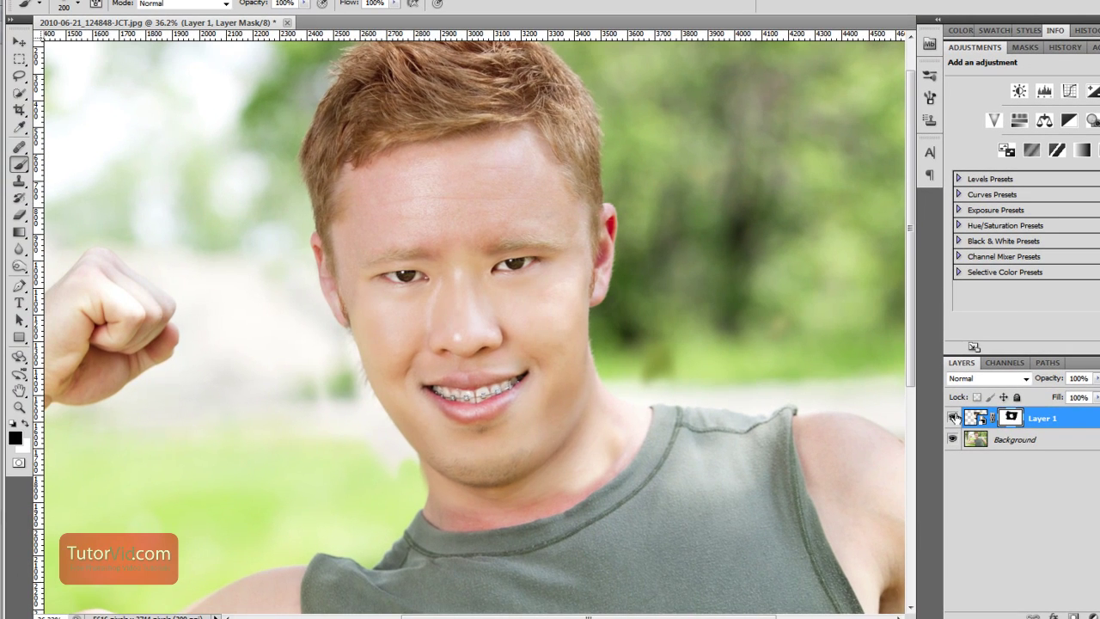
{"action": "left_click", "coordinate": [894, 461]}
{"action": "left_click", "coordinate": [954, 419]}
{"action": "left_click", "coordinate": [952, 418]}
{"action": "left_click", "coordinate": [952, 419]}
- Swap colours, set brush opacity to about 54%, and soften the neck shadow beside the collar
{"action": "key", "text": "x"}
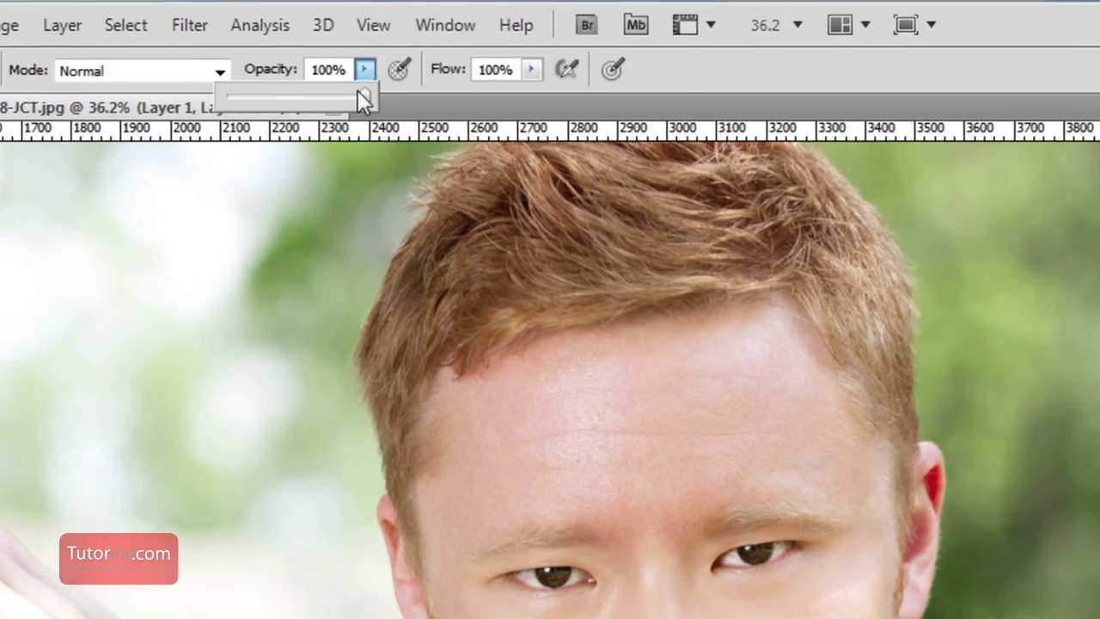
{"action": "left_click", "coordinate": [305, 3]}
{"action": "left_click_drag", "start_coordinate": [306, 17], "coordinate": [282, 18]}
{"action": "left_click_drag", "start_coordinate": [324, 103], "coordinate": [303, 103]}
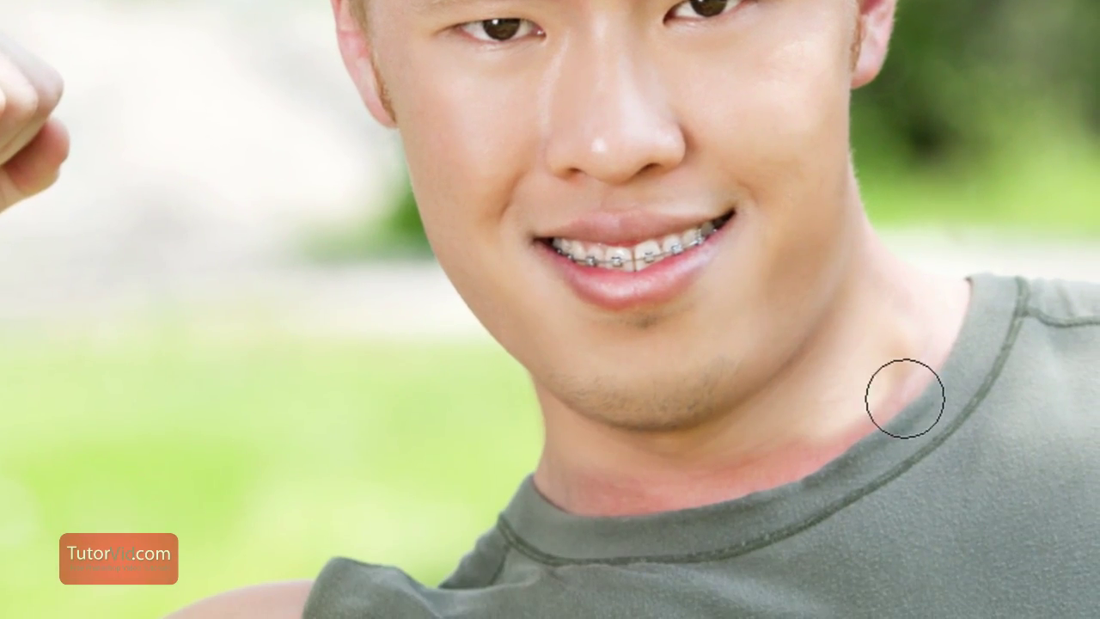
{"action": "mouse_move", "coordinate": [905, 398]}
{"action": "left_mouse_down"}
{"action": "mouse_move", "coordinate": [902, 344]}
{"action": "mouse_move", "coordinate": [901, 373]}
{"action": "mouse_move", "coordinate": [920, 349]}
{"action": "mouse_move", "coordinate": [887, 386]}
{"action": "mouse_move", "coordinate": [921, 364]}
{"action": "mouse_move", "coordinate": [871, 422]}
{"action": "mouse_move", "coordinate": [852, 424]}
{"action": "mouse_move", "coordinate": [861, 373]}
{"action": "mouse_move", "coordinate": [903, 418]}
{"action": "mouse_move", "coordinate": [955, 344]}
{"action": "left_mouse_up"}
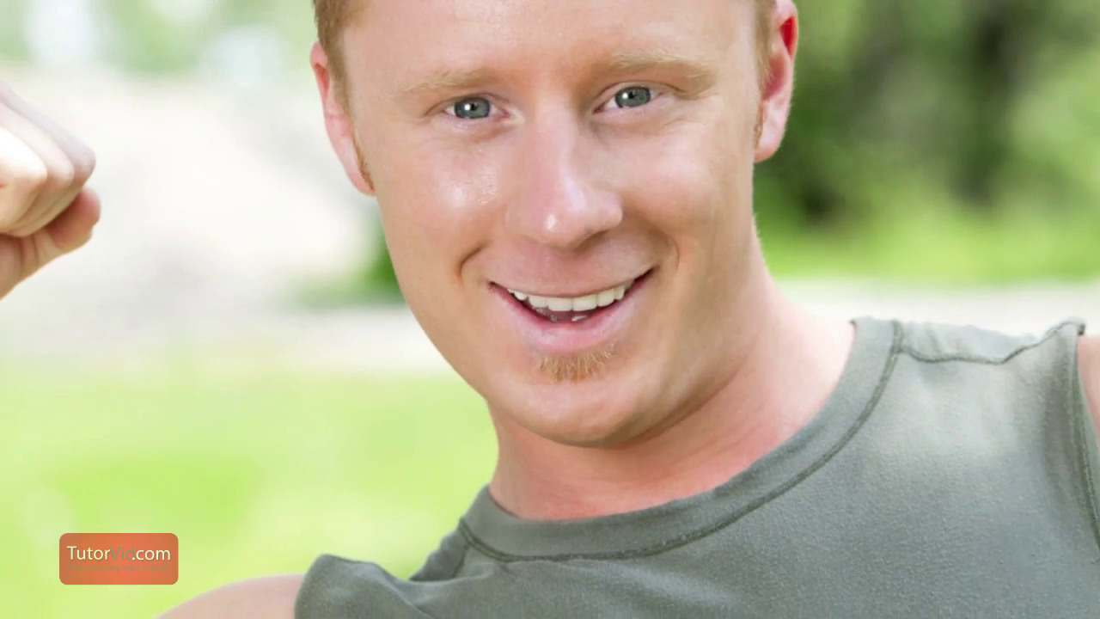
- Recheck the blend against the original and set brush opacity to 50%
{"action": "left_click", "coordinate": [900, 420]}
{"action": "left_click", "coordinate": [900, 420]}
{"action": "key", "text": "0"}
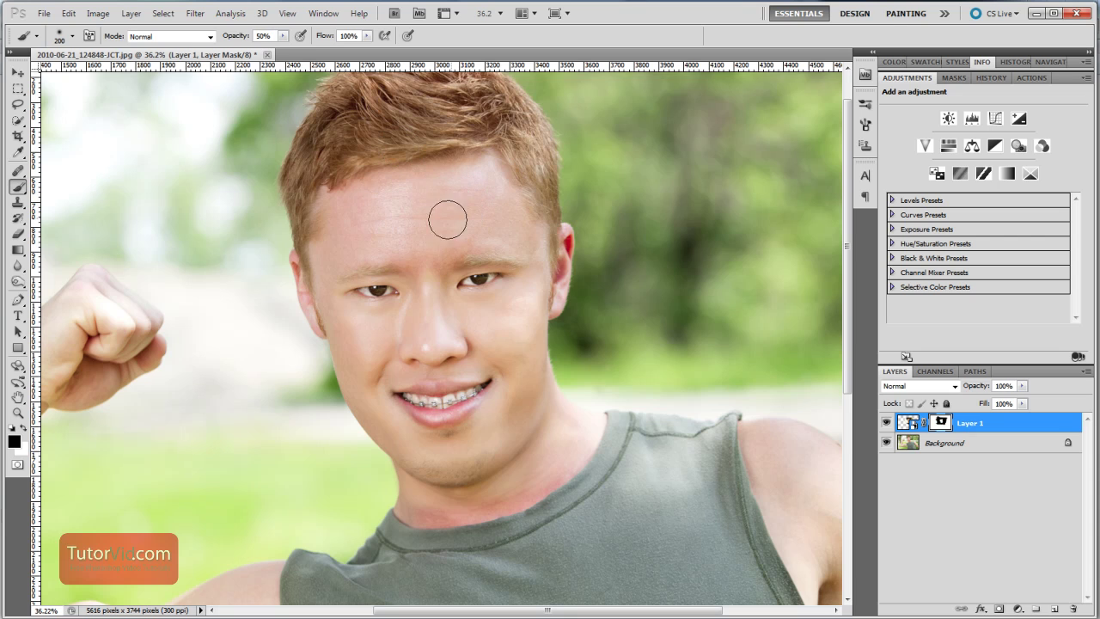
{"action": "key", "text": "0"}
{"action": "left_click", "coordinate": [886, 424]}
{"action": "left_click", "coordinate": [886, 424]}
{"action": "key", "text": "5"}
{"action": "scroll", "coordinate": [513, 212], "scroll_direction": "down", "scroll_amount": 2}
{"action": "left_click_drag", "start_coordinate": [608, 393], "coordinate": [759, 425]}
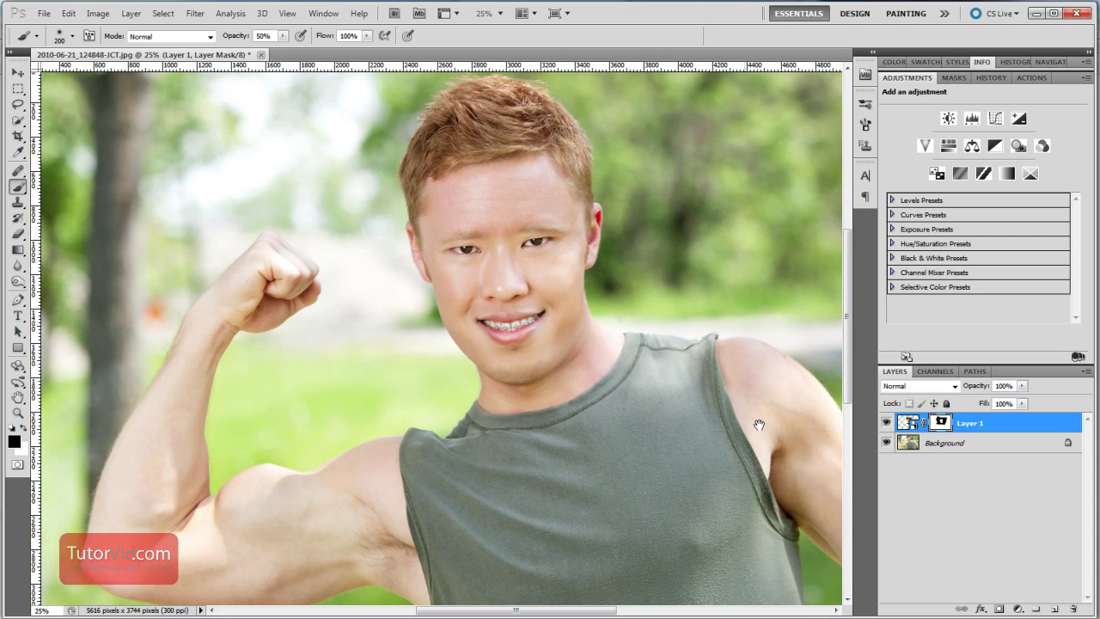
{"action": "left_click", "coordinate": [886, 423]}
{"action": "left_click", "coordinate": [887, 423]}
{"action": "left_click_drag", "start_coordinate": [694, 439], "coordinate": [679, 430]}
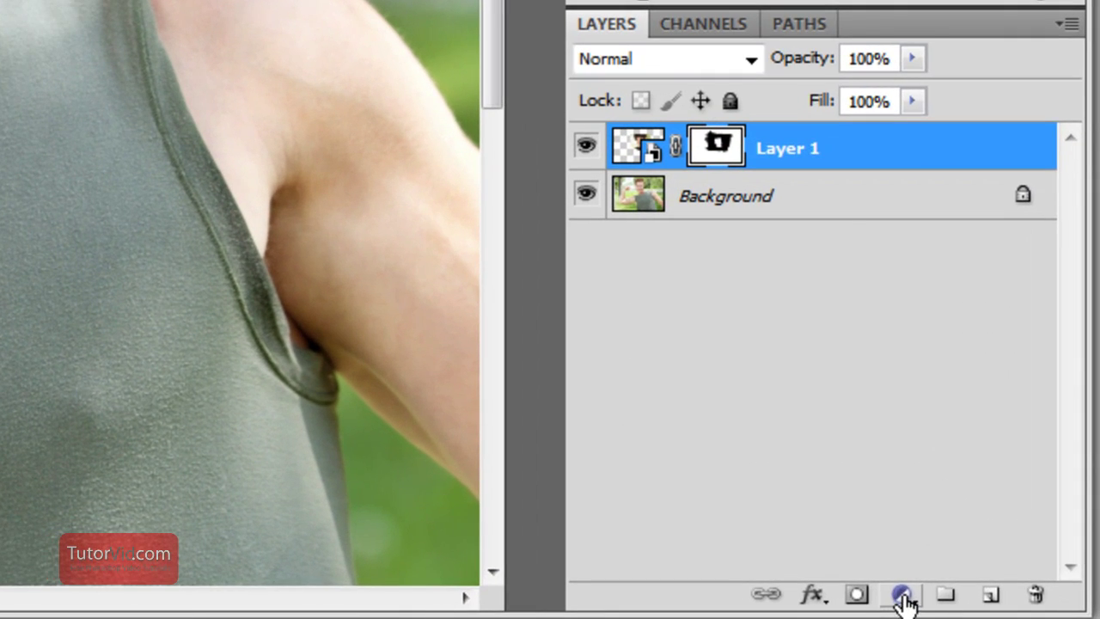
{"action": "left_click", "coordinate": [1017, 608]}
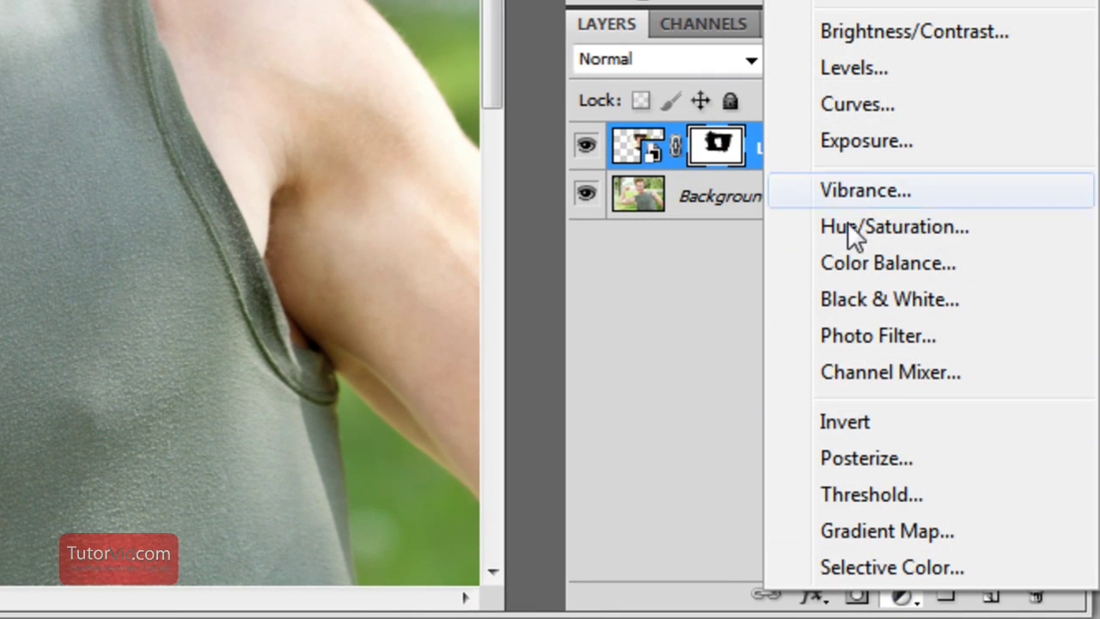
- Add a Curves layer clipped to Layer 1 and bend the curve upward to brighten the face
{"action": "left_click", "coordinate": [924, 103]}
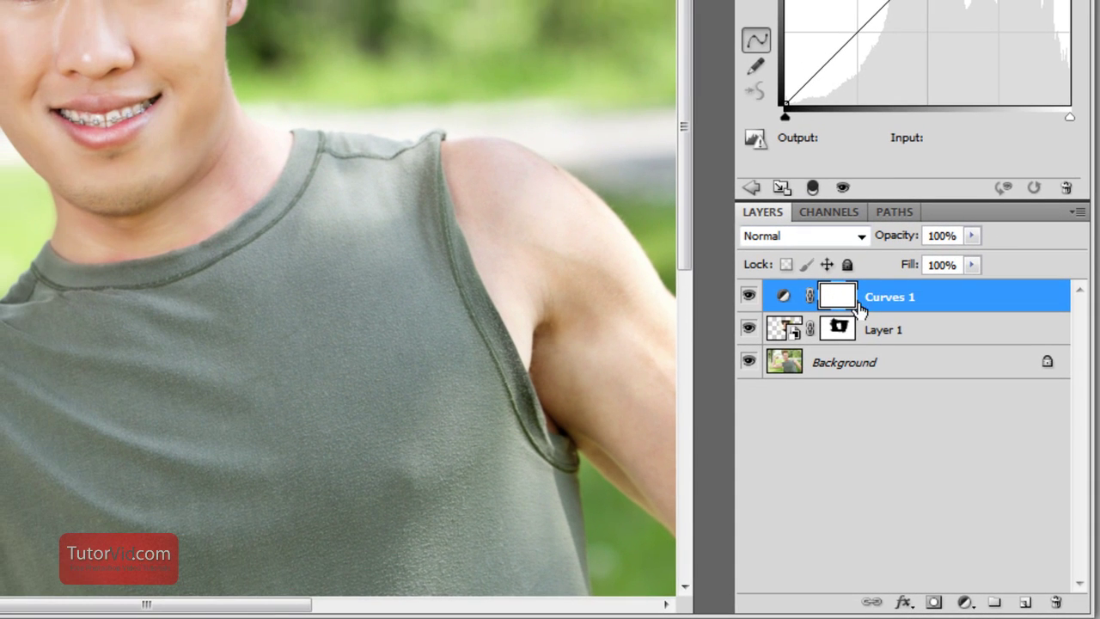
{"action": "left_click", "coordinate": [813, 189]}
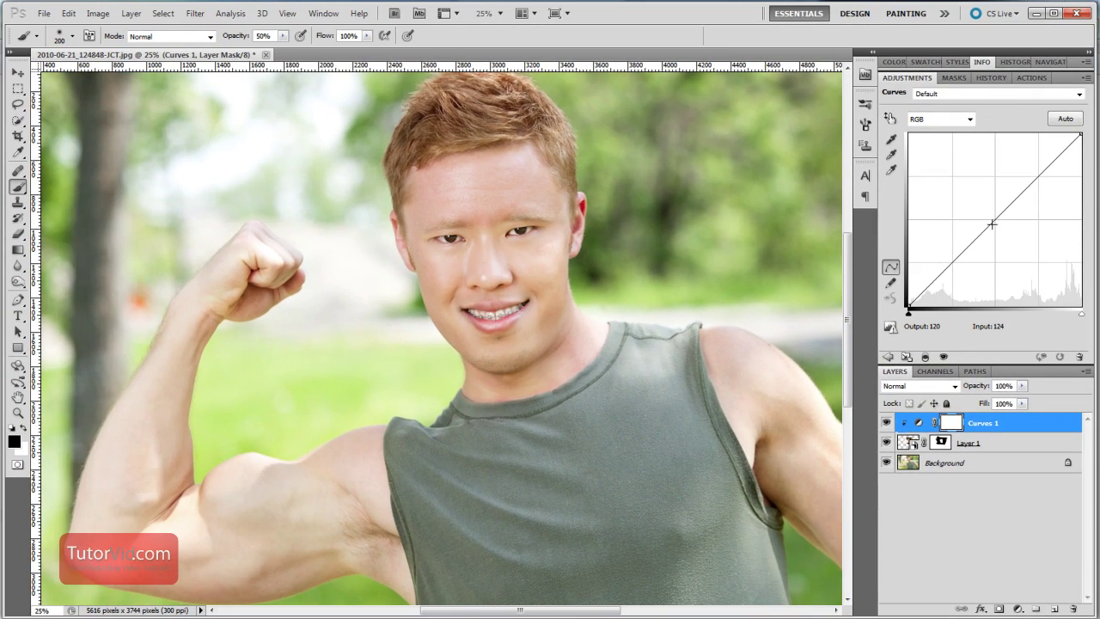
{"action": "mouse_move", "coordinate": [992, 225]}
{"action": "left_mouse_down"}
{"action": "mouse_move", "coordinate": [1017, 250]}
{"action": "mouse_move", "coordinate": [978, 211]}
{"action": "mouse_move", "coordinate": [989, 235]}
{"action": "mouse_move", "coordinate": [995, 221]}
{"action": "left_mouse_up"}
{"action": "left_click", "coordinate": [994, 222]}
- Lower the RGB curve midpoint, then pull the Red channel curve down (input 151 to output 133)
{"action": "left_click_drag", "start_coordinate": [994, 222], "coordinate": [994, 228]}
{"action": "left_click", "coordinate": [941, 119]}
{"action": "left_click", "coordinate": [942, 118]}
{"action": "left_click", "coordinate": [941, 119]}
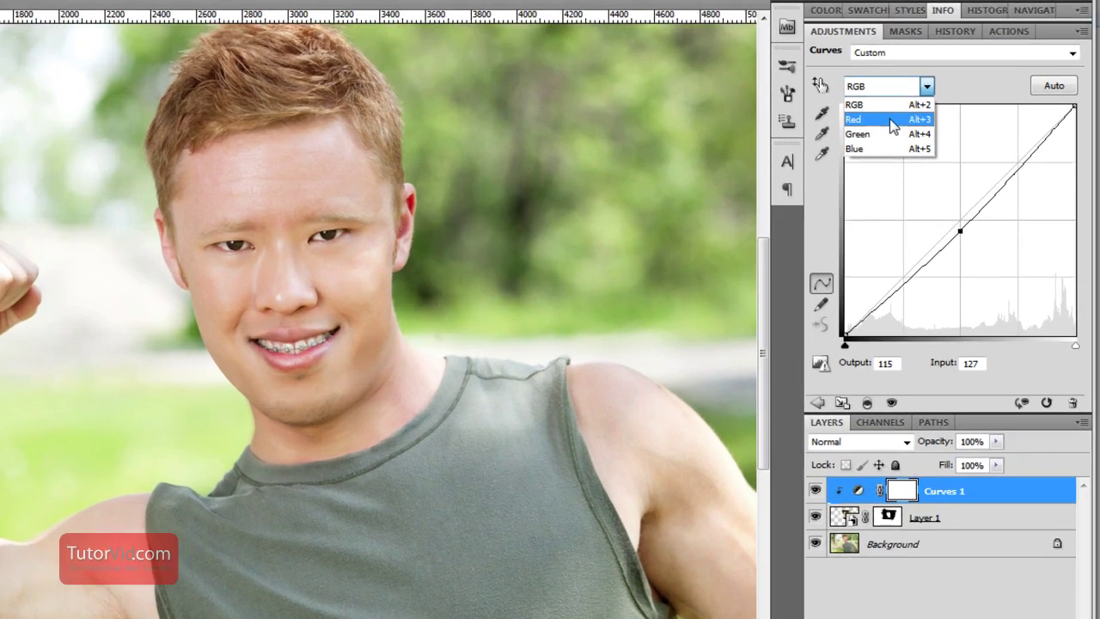
{"action": "left_click", "coordinate": [945, 143]}
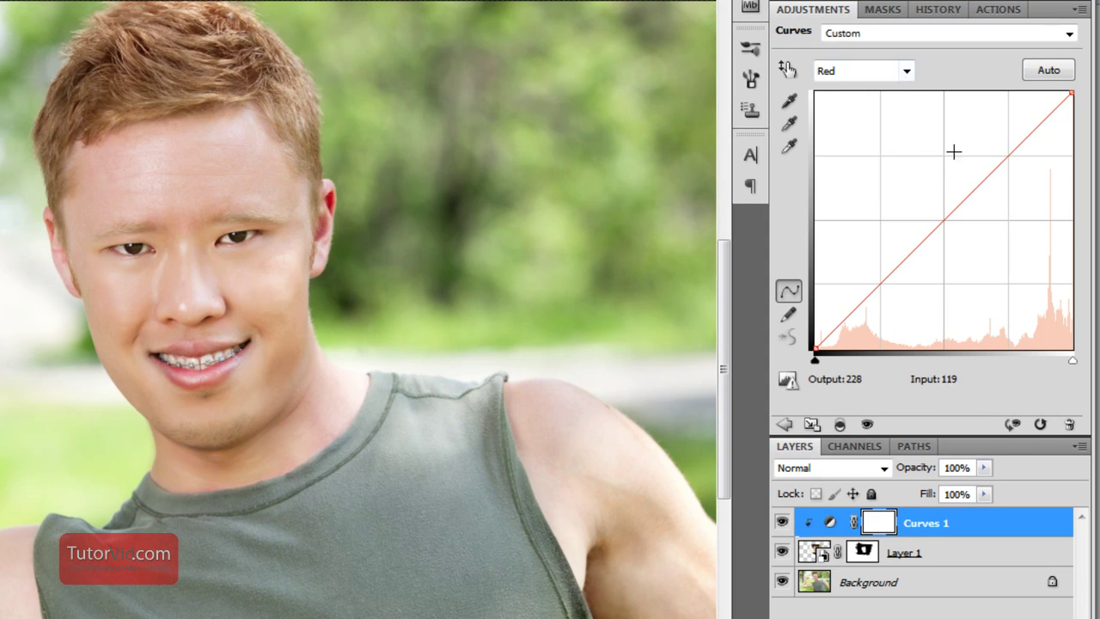
{"action": "left_click_drag", "start_coordinate": [961, 199], "coordinate": [967, 215]}
- Look over the other colour channels and zoom out to view the whole photo
{"action": "left_click", "coordinate": [905, 74]}
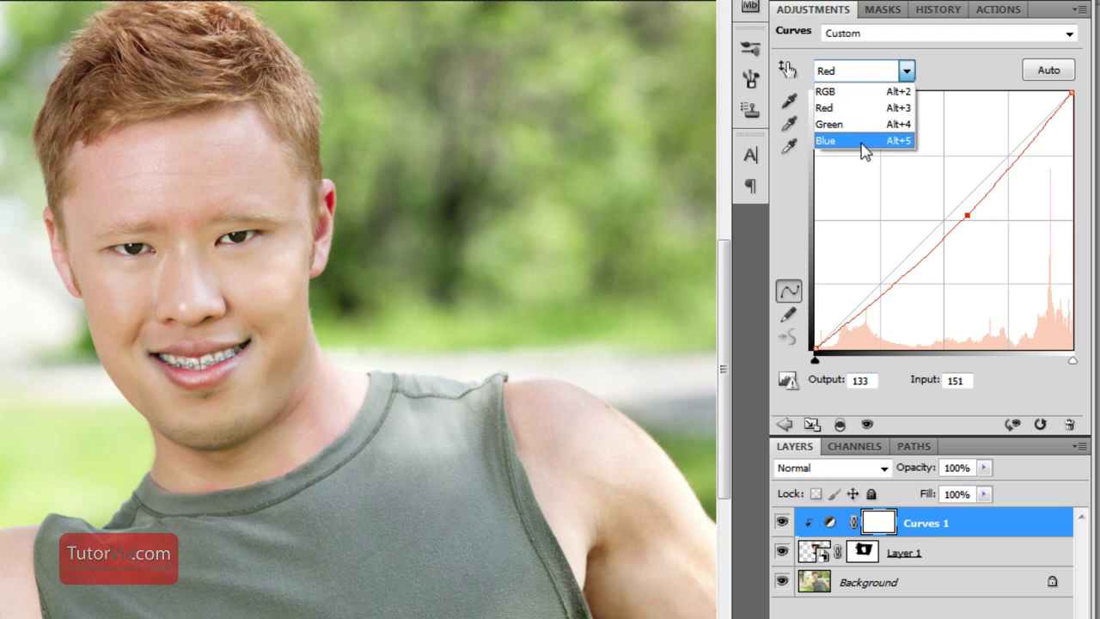
{"action": "left_click", "coordinate": [994, 74]}
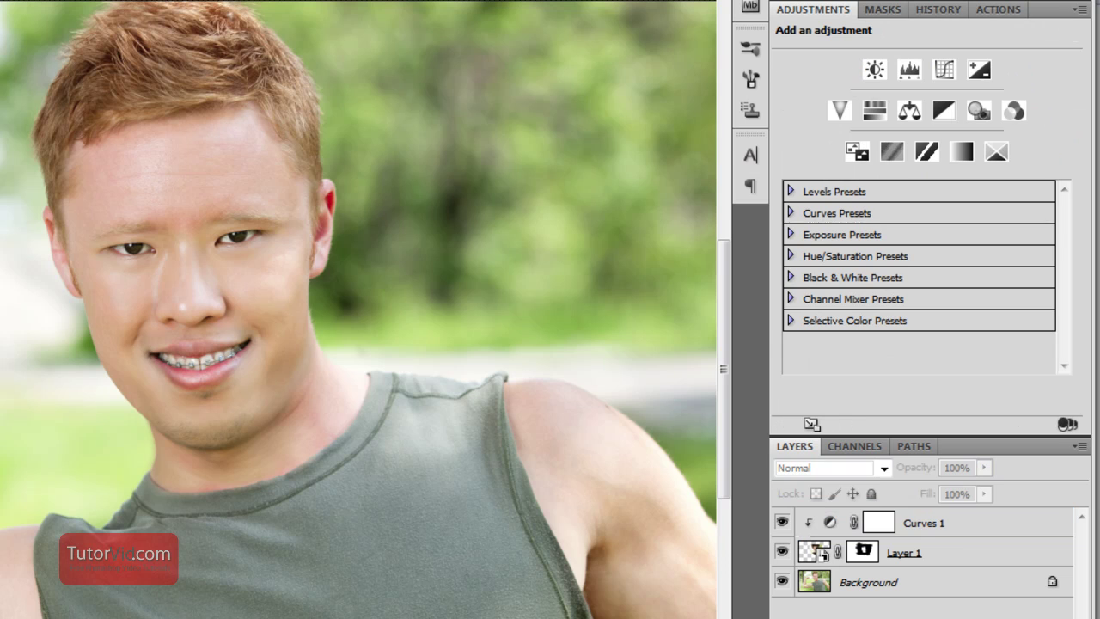
{"action": "key", "text": "ctrl+minus"}
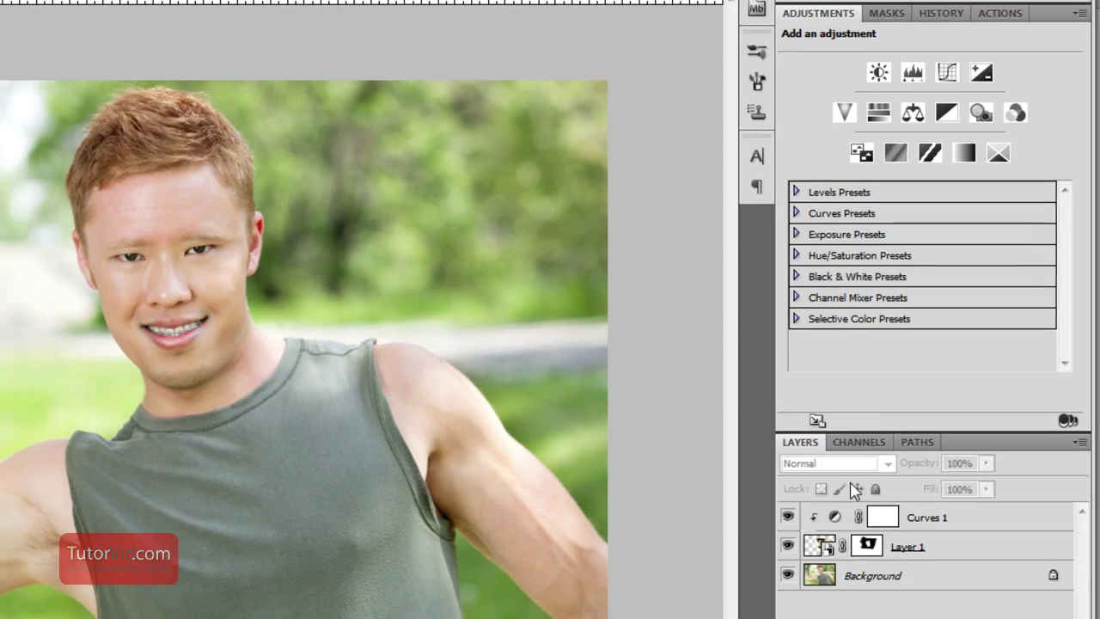